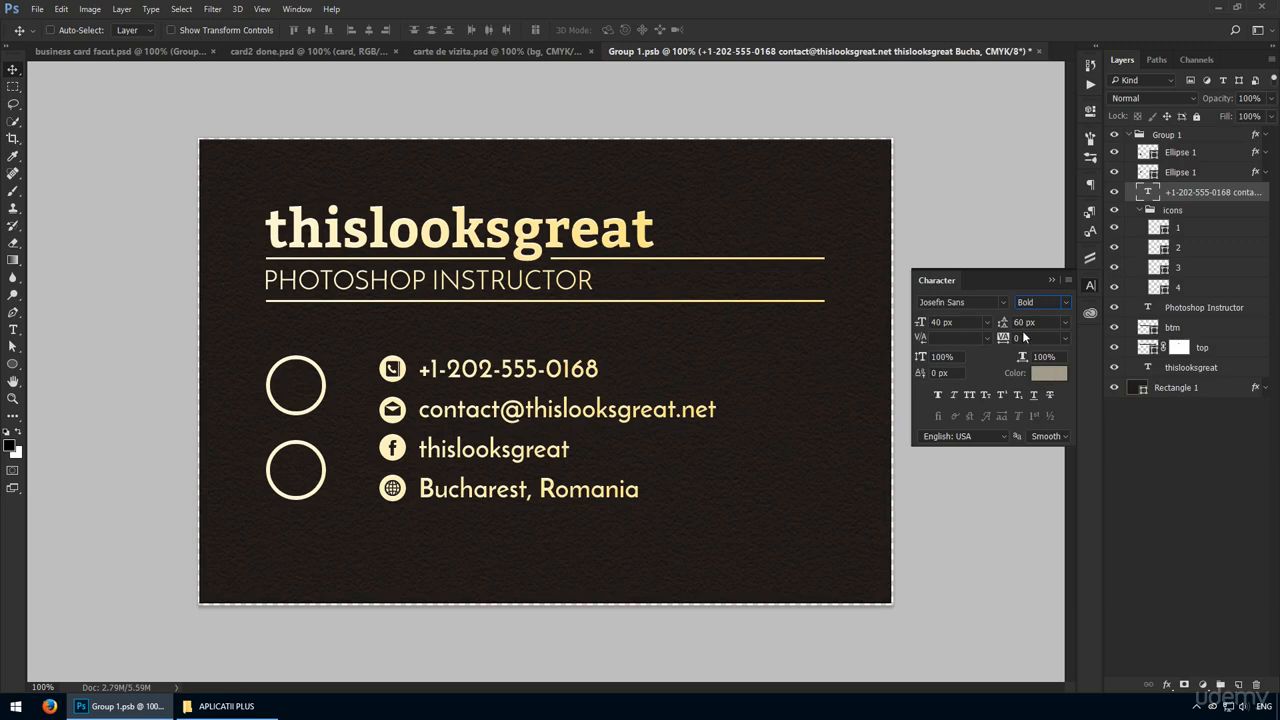
# Set the contact text's line spacing to 70 px and respace the four icons vertically to line up with its lines.
pyautogui.write('70')
pyautogui.press('Return')
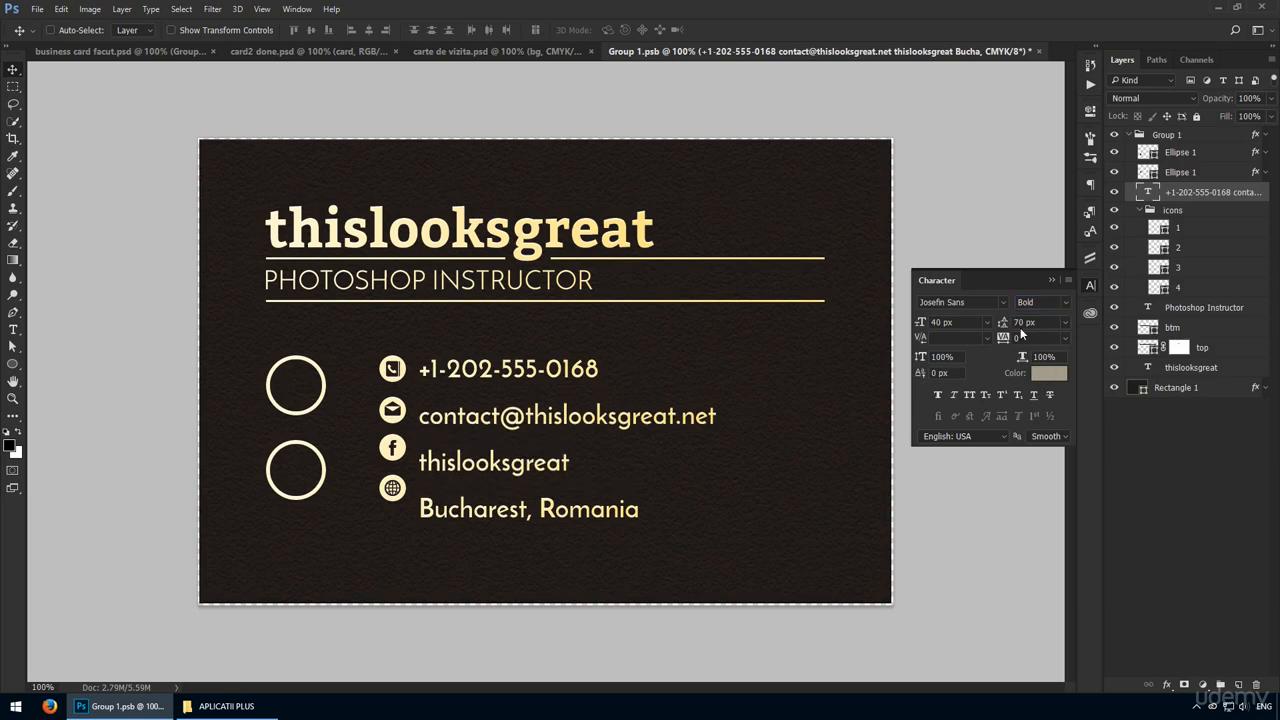
pyautogui.hotkey('ctrl', 'space')
pyautogui.moveTo(388, 492); pyautogui.dragTo(819, 559)
pyautogui.keyDown('ctrl'); pyautogui.click(404, 480); pyautogui.keyUp('ctrl')
pyautogui.hotkey('ctrl', 'space')
pyautogui.press('m')
pyautogui.press('v')
pyautogui.click(313, 30)
pyautogui.hotkey('ctrl', 'a')
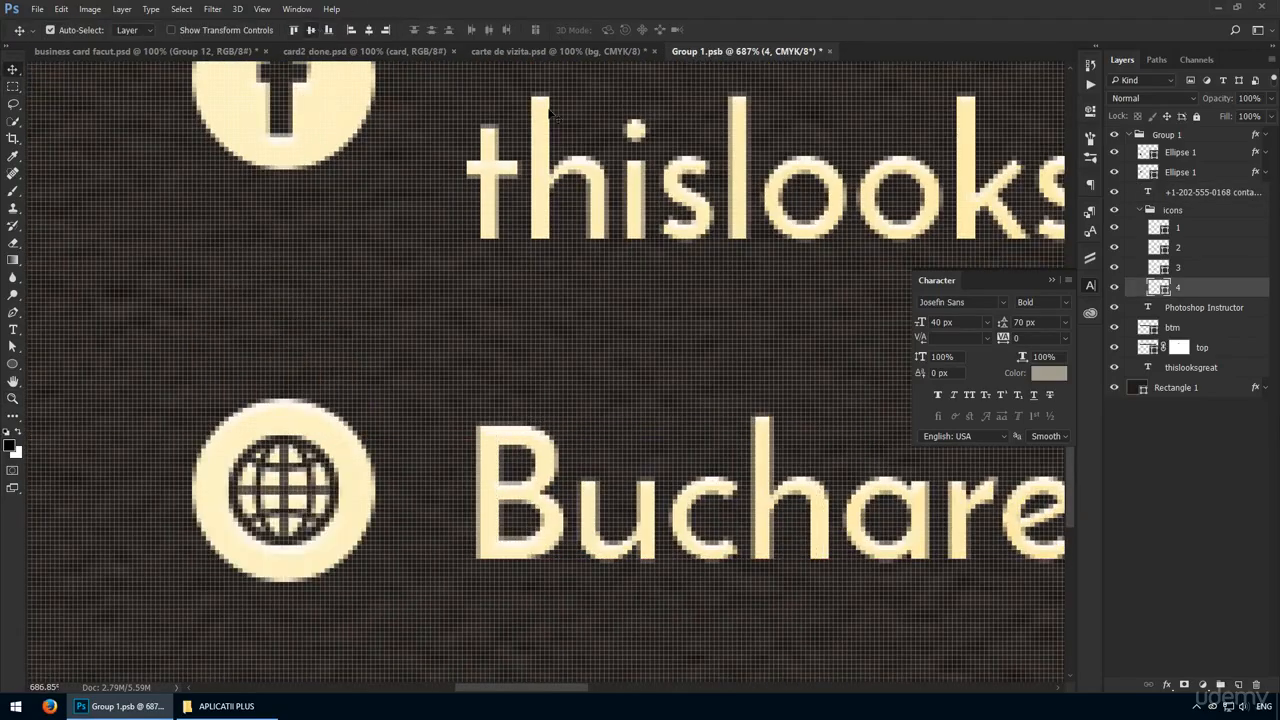
pyautogui.hotkey('ctrl', '1')
pyautogui.keyDown('shift'); pyautogui.click(1196, 234); pyautogui.keyUp('shift')
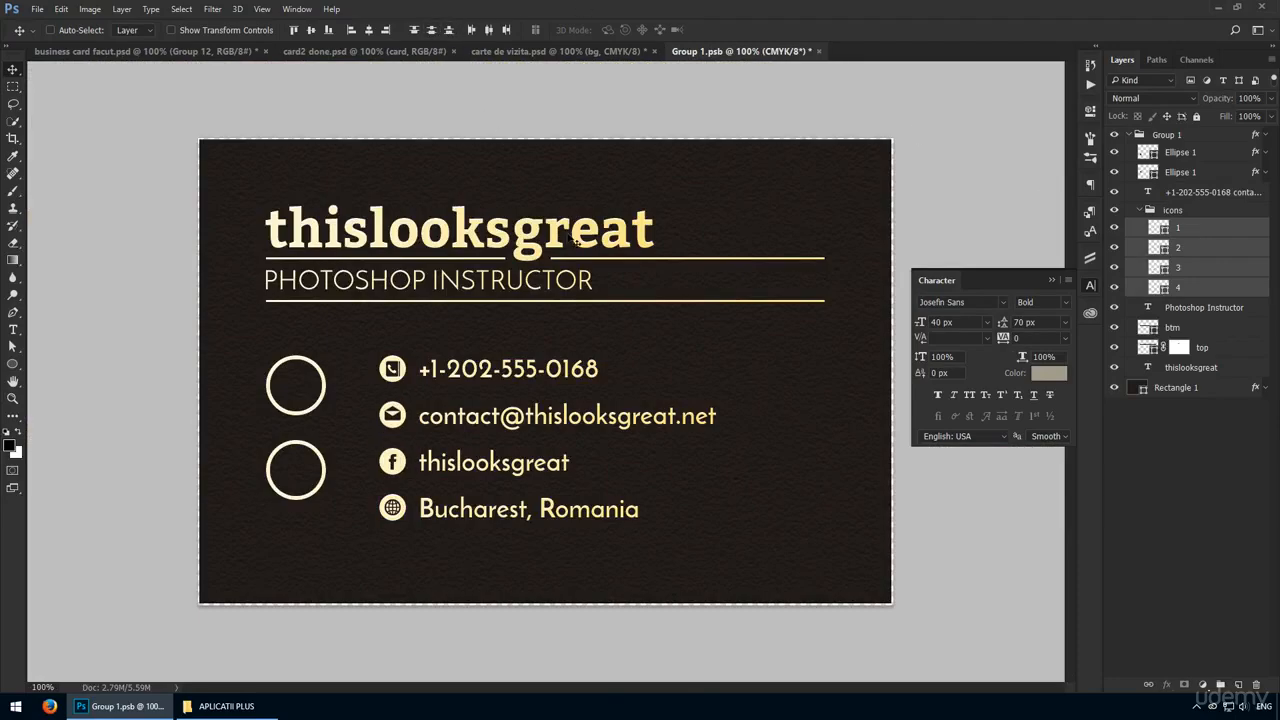
# Move the lower circle down so it sits between the last two contact icons.
pyautogui.hotkey('ctrl', 'space')
pyautogui.moveTo(312, 500); pyautogui.dragTo(357, 516)
pyautogui.moveTo(334, 443); pyautogui.dragTo(336, 487)
pyautogui.hotkey('ctrl', '1')
# Replace the large thislooksgreat heading with the cardholder's full name.
pyautogui.doubleClick(538, 215)
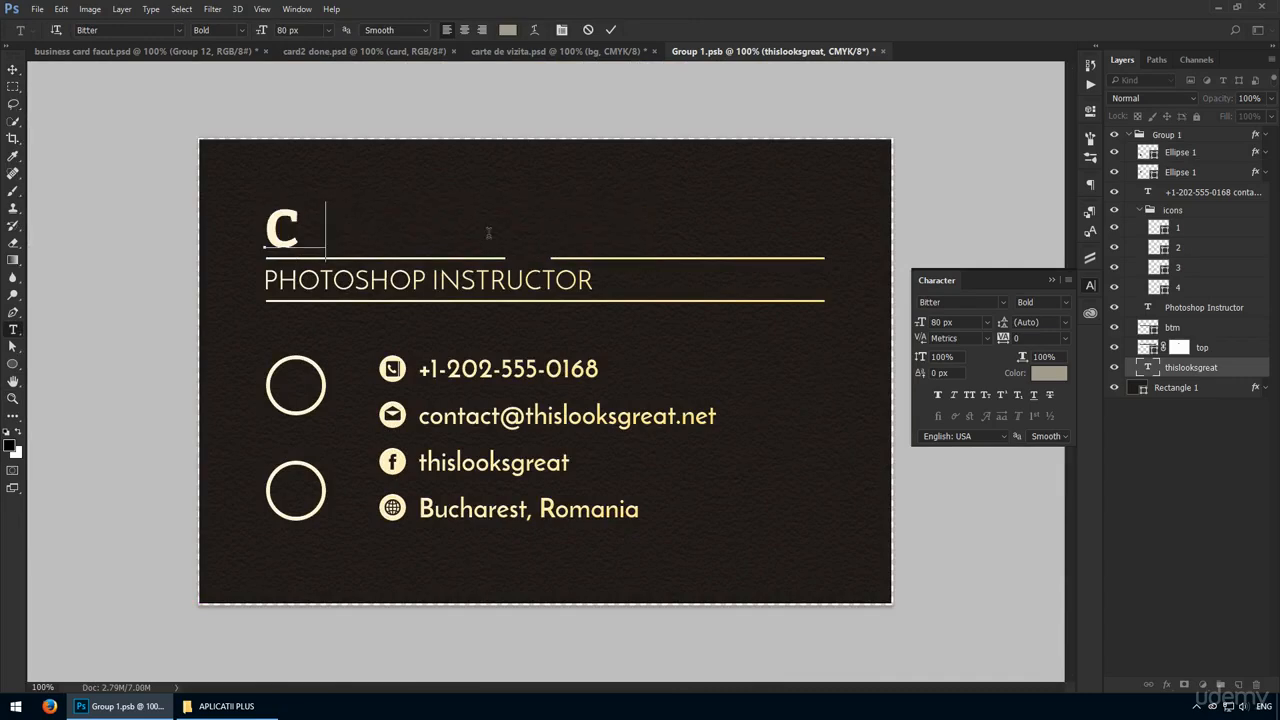
pyautogui.click(299, 231)
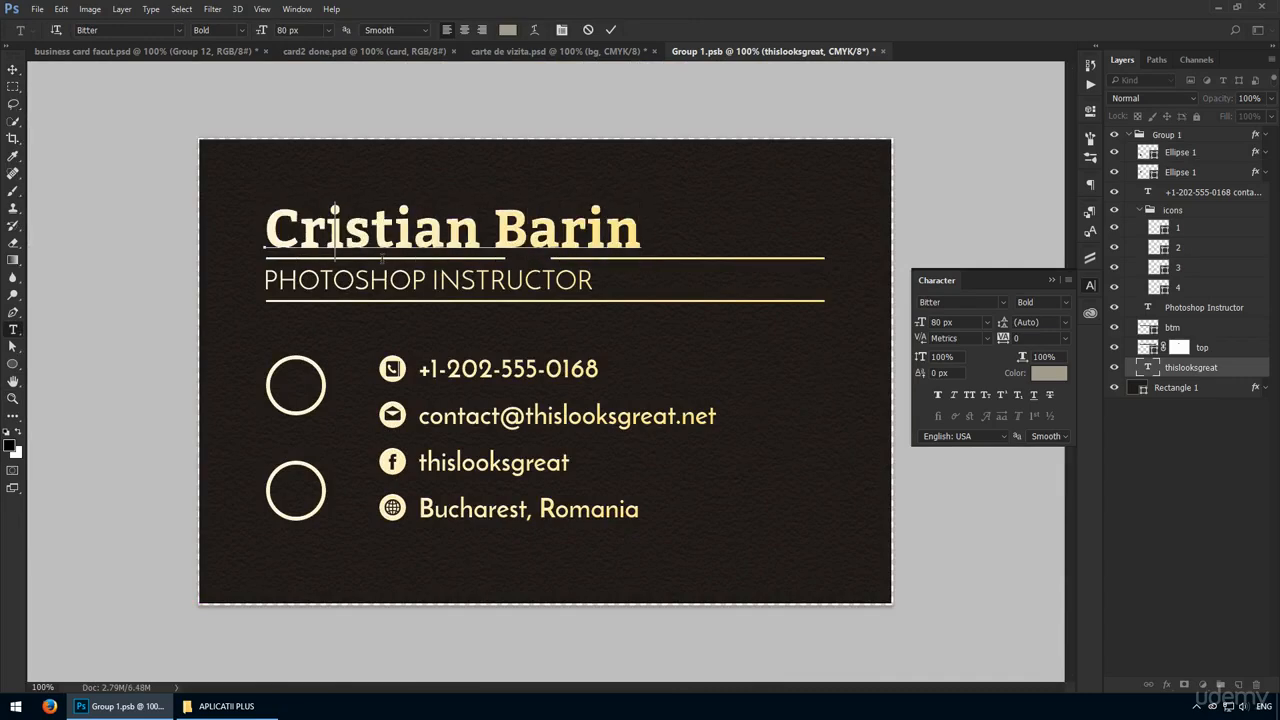
pyautogui.write('h')
pyautogui.hotkey('ctrl', 'Return')
pyautogui.press('v')
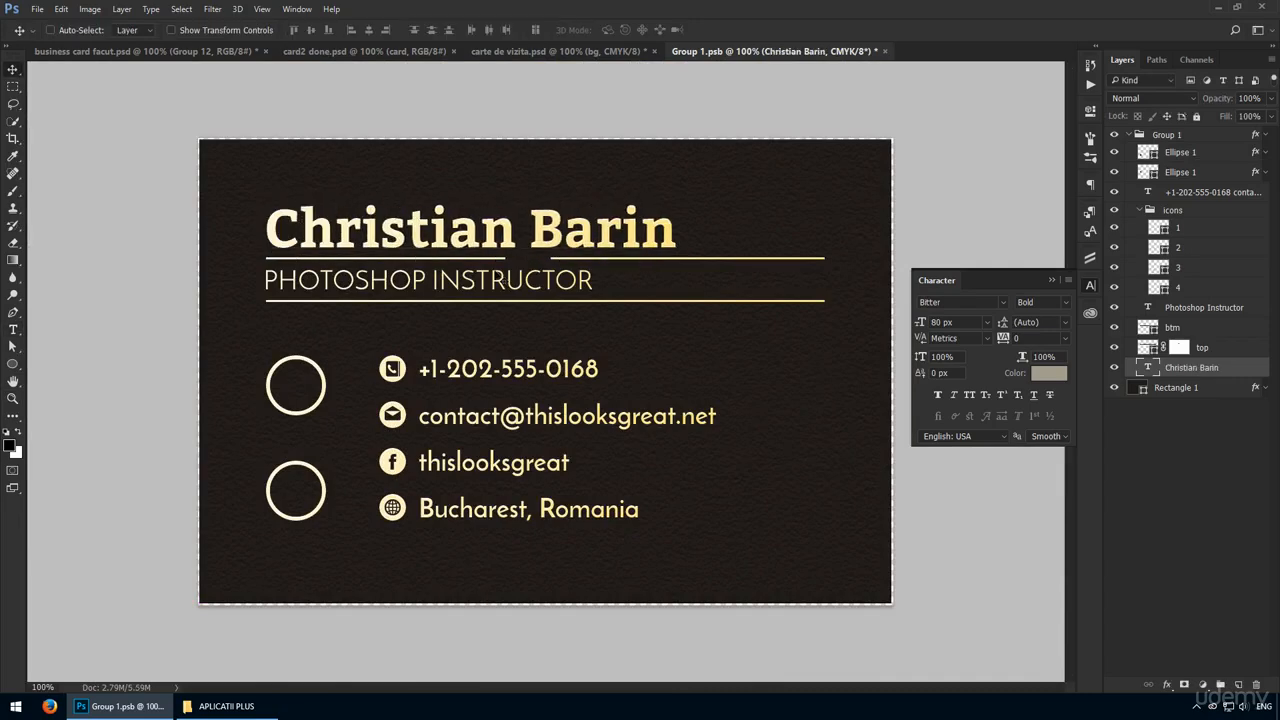
# Delete the layer mask from the top divider line and nudge the line slightly down from the name.
pyautogui.rightClick(1178, 348)
pyautogui.click(1165, 376)
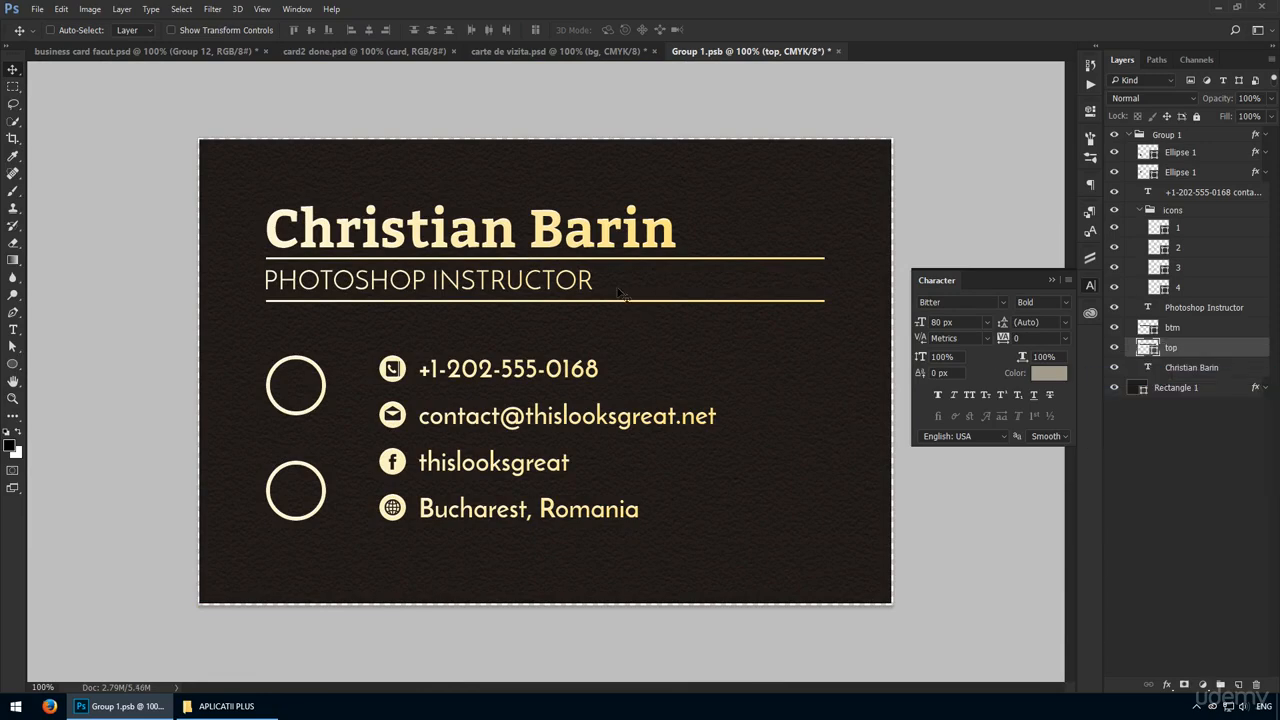
pyautogui.hotkey('shift', 'Down')
# Shift the Photoshop Instructor text and the bottom divider line down, keeping the text centred between the two lines.
pyautogui.keyDown('ctrl'); pyautogui.click(564, 286); pyautogui.keyUp('ctrl')
pyautogui.hotkey('shift', 'Down')
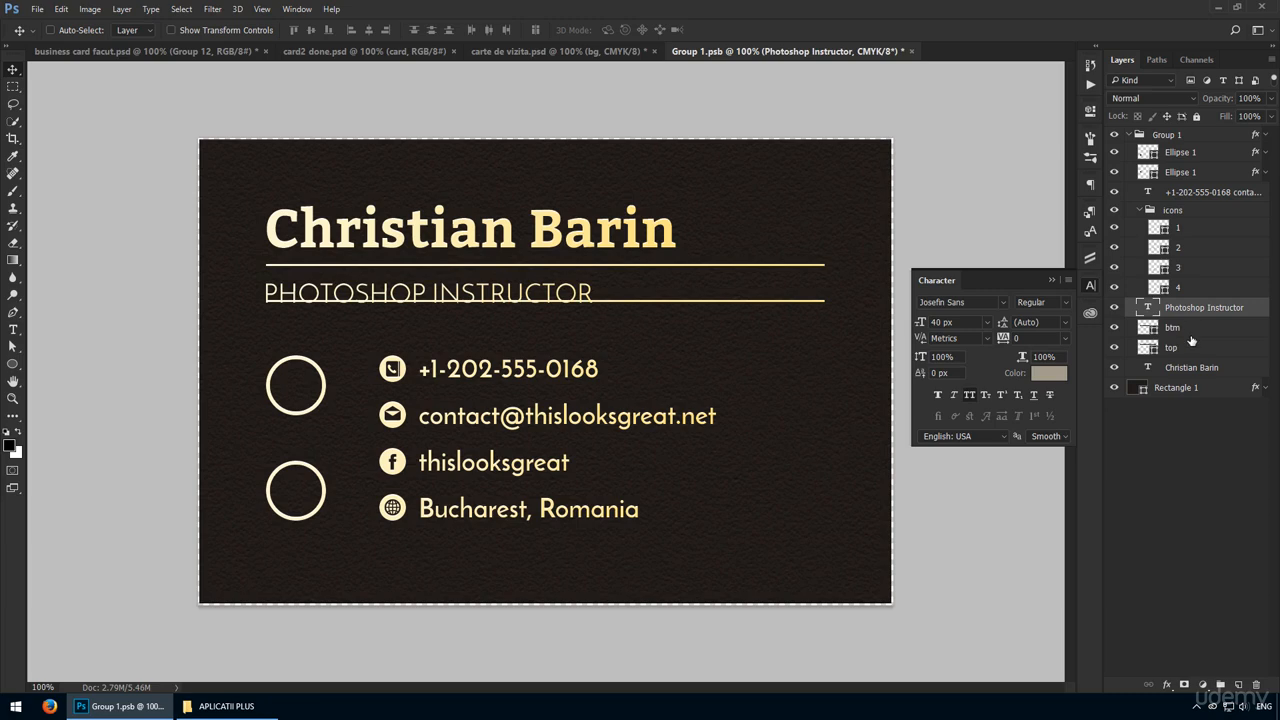
pyautogui.click(1178, 330)
pyautogui.hotkey('shift', 'Down')
pyautogui.hotkey('shift', 'Down')
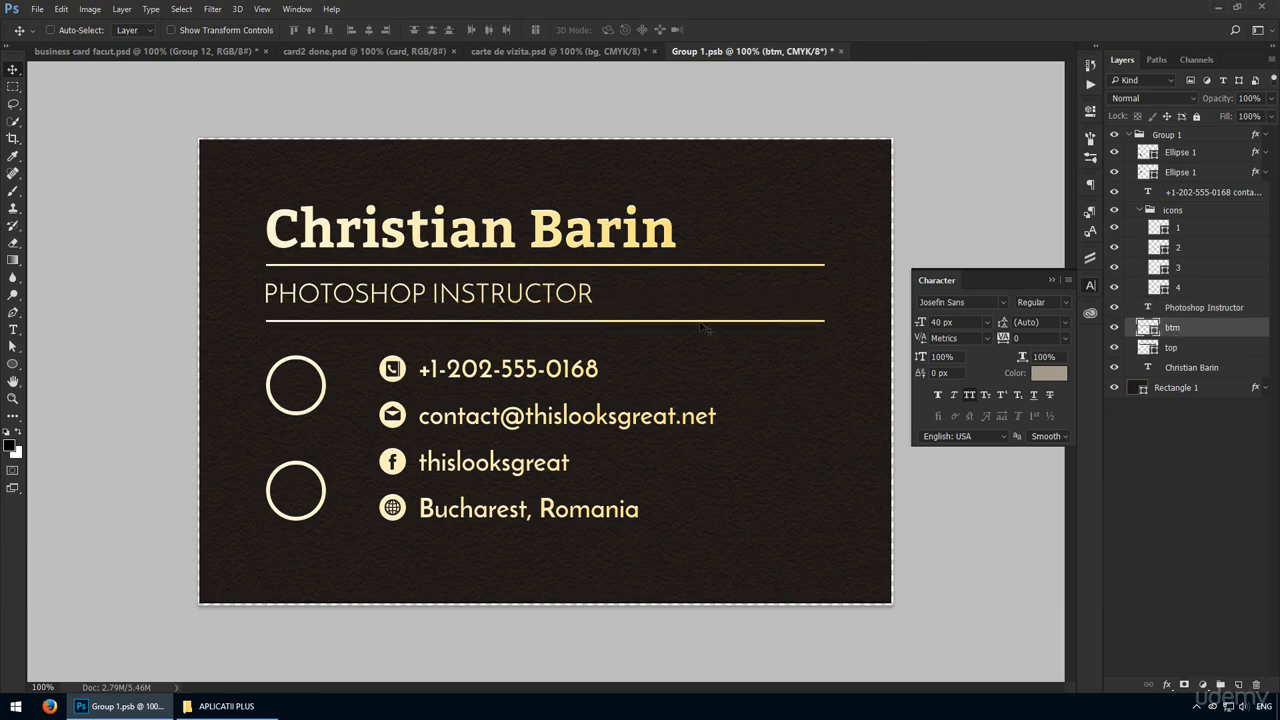
pyautogui.press('ctrl')
pyautogui.keyDown('ctrl'); pyautogui.click(549, 297); pyautogui.keyUp('ctrl')
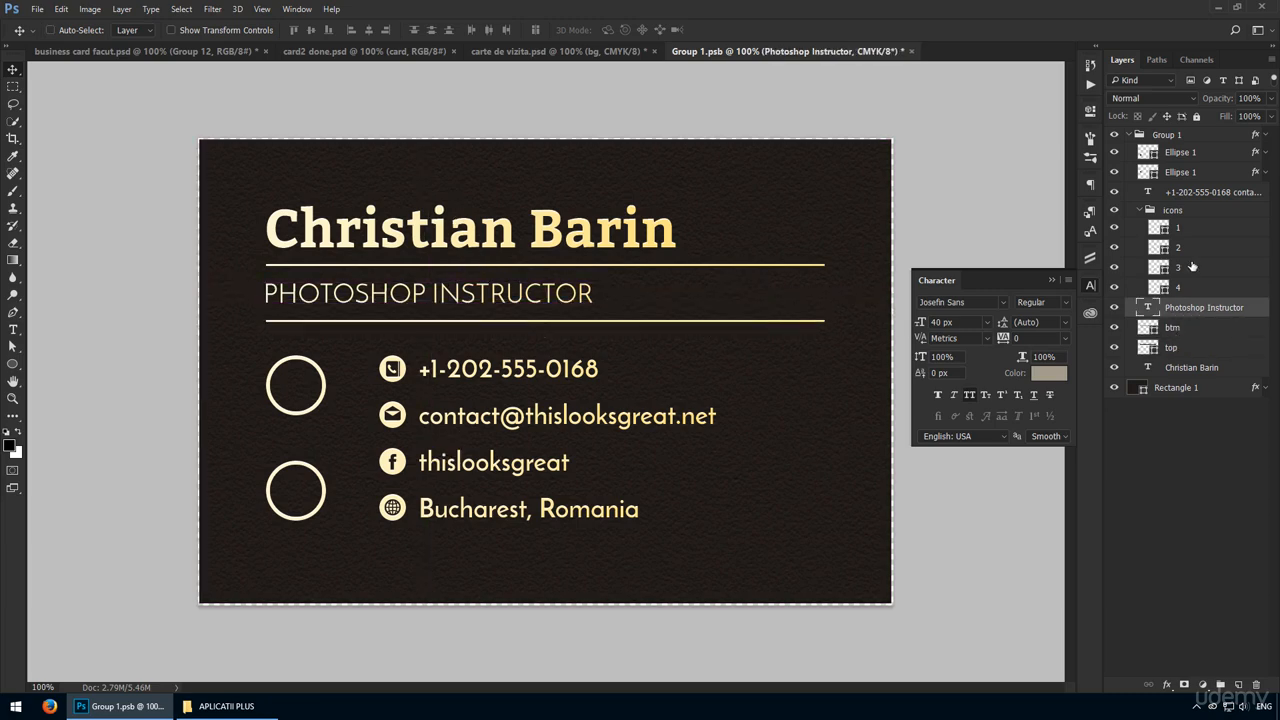
# Collapse Group 1, then save and close the card's smart object to update the wooden table mockup.
pyautogui.click(1128, 134)
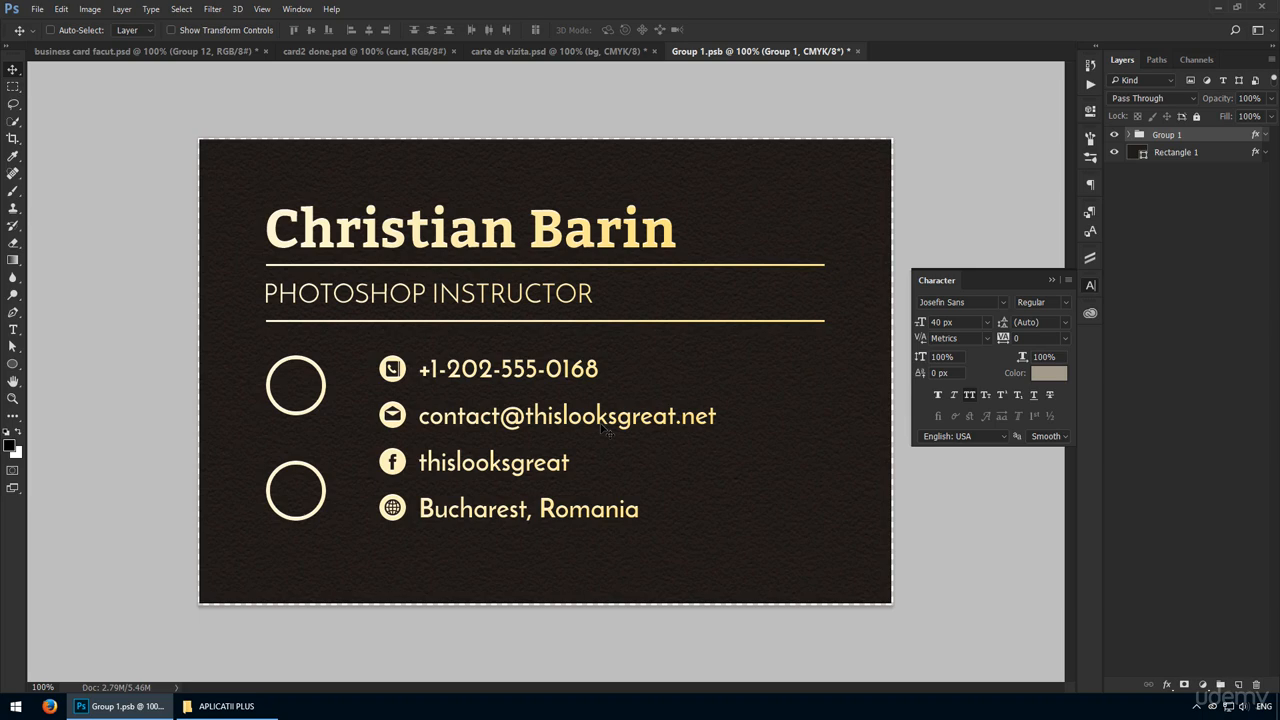
pyautogui.click(1090, 285)
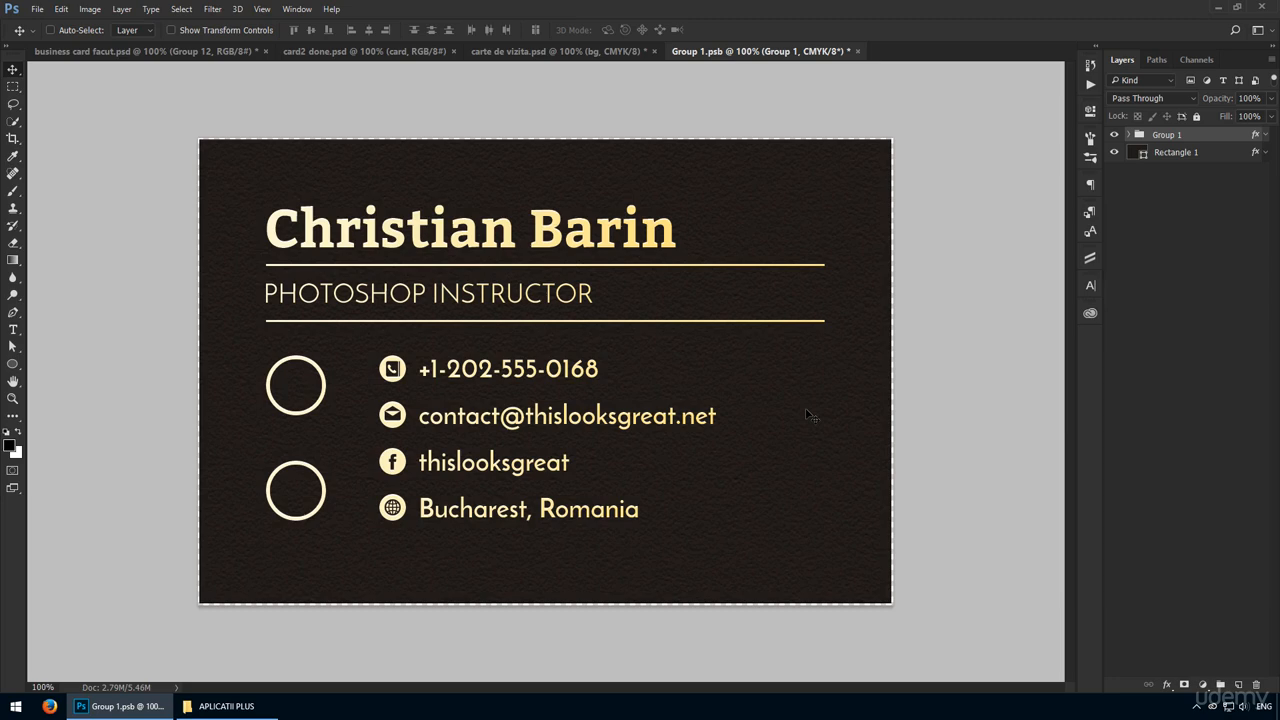
pyautogui.hotkey('ctrl', 's')
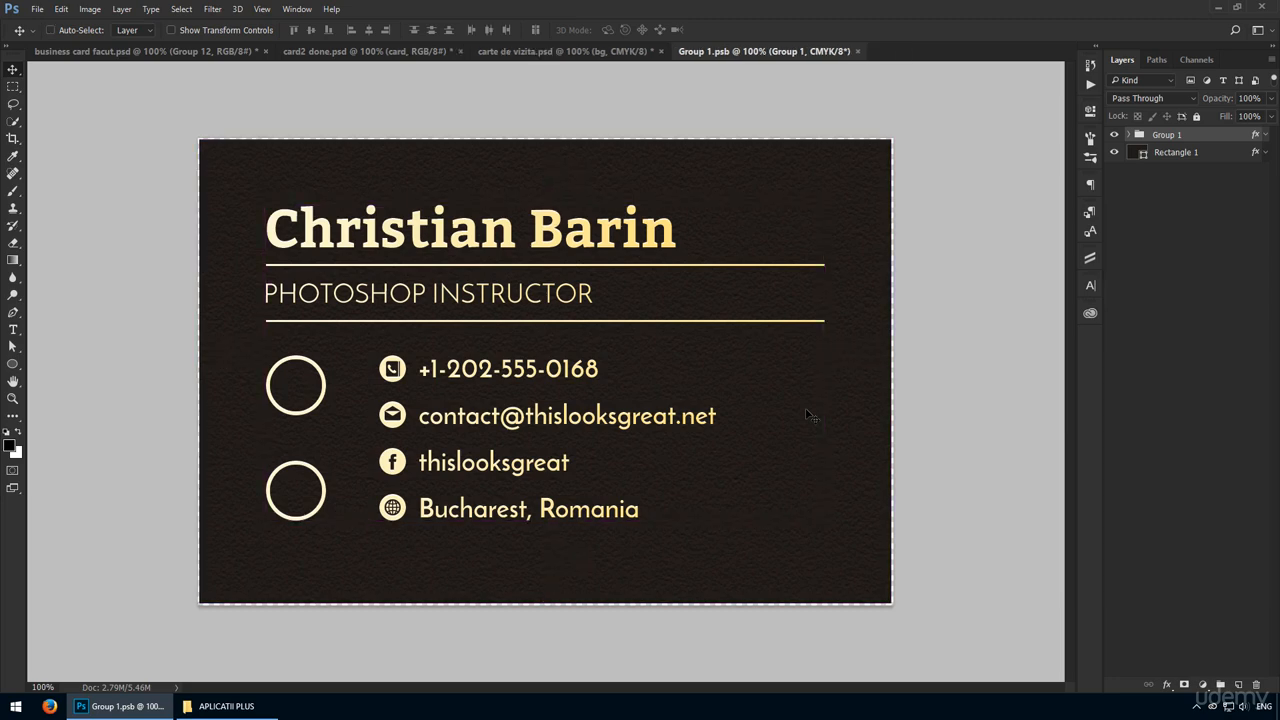
pyautogui.hotkey('ctrl', 'w')
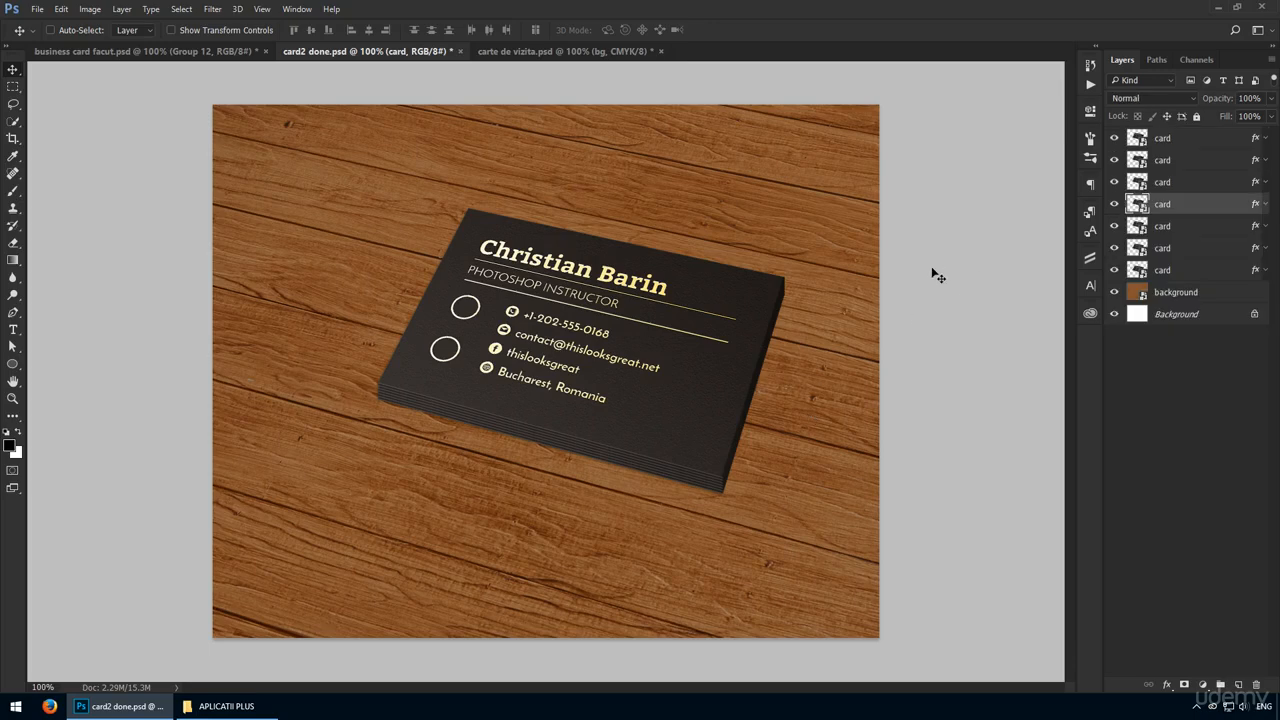
# Duplicate a card, move the copy to the left of the stack and rotate it about 5 degrees counterclockwise.
pyautogui.keyDown('alt'); pyautogui.moveTo(686, 350); pyautogui.dragTo(533, 402); pyautogui.keyUp('alt')
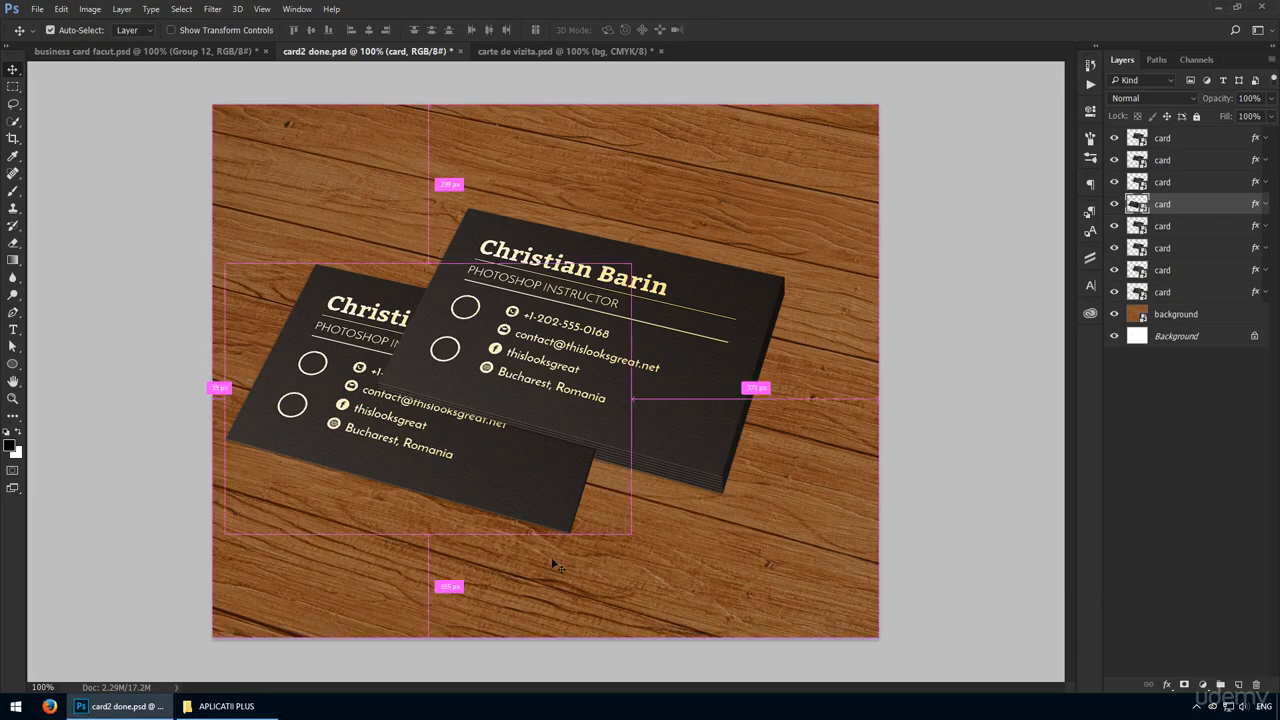
pyautogui.hotkey('ctrl', 't')
pyautogui.moveTo(667, 577); pyautogui.dragTo(704, 532)
pyautogui.moveTo(533, 463); pyautogui.dragTo(528, 424)
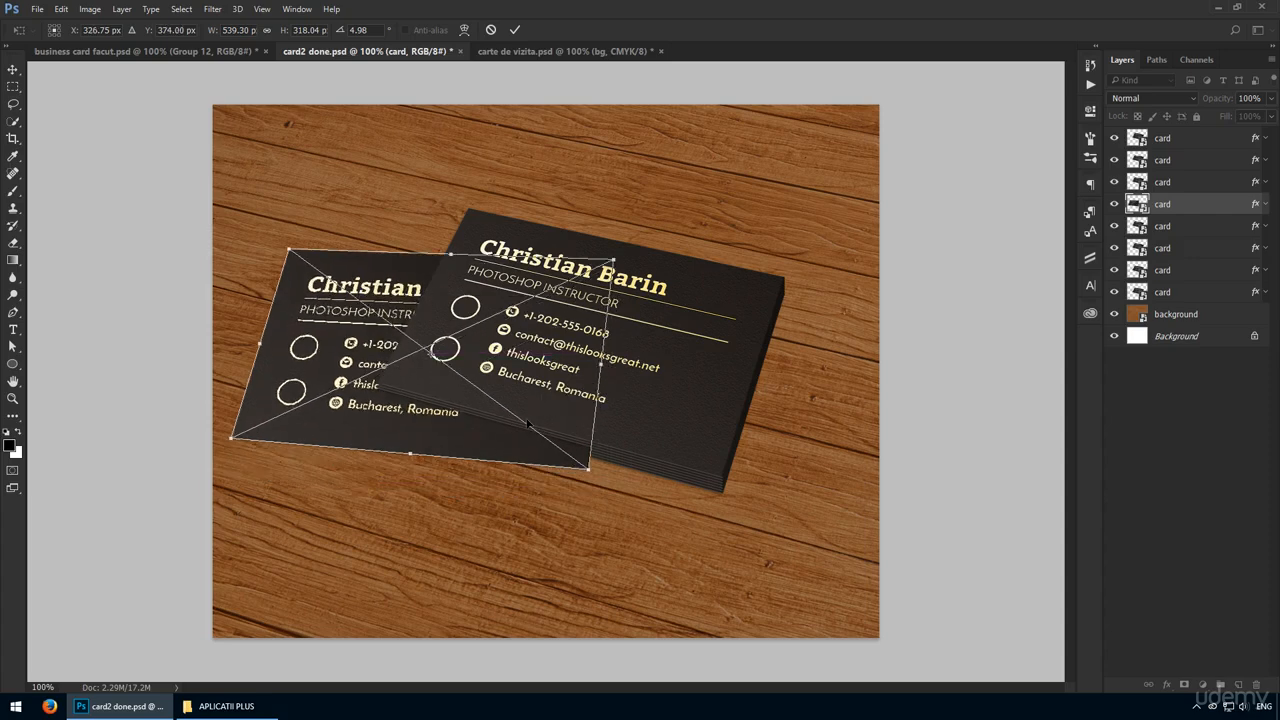
pyautogui.press('Return')
# Place the rotated card's layer beneath the stack's layers and spread the single card and the stack further apart.
pyautogui.moveTo(1198, 217); pyautogui.dragTo(1192, 299)
pyautogui.moveTo(590, 378); pyautogui.dragTo(549, 399)
pyautogui.keyDown('shift'); pyautogui.click(1166, 139); pyautogui.keyUp('shift')
pyautogui.moveTo(681, 310); pyautogui.dragTo(665, 335)
pyautogui.click(1190, 292)
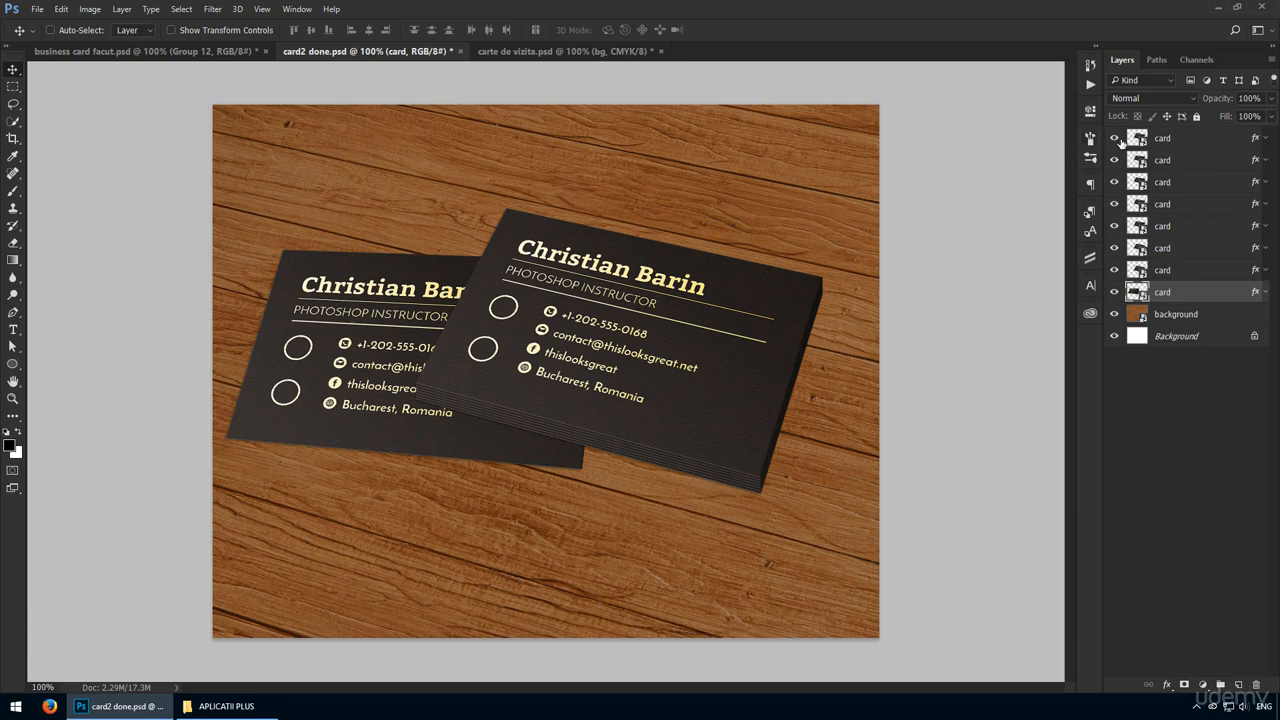
# Draw a black shadow shape with the Pen tool from the stack's upper-left corner, around beyond the canvas, to its lower-right corner.
pyautogui.click(1166, 139)
pyautogui.press('p')
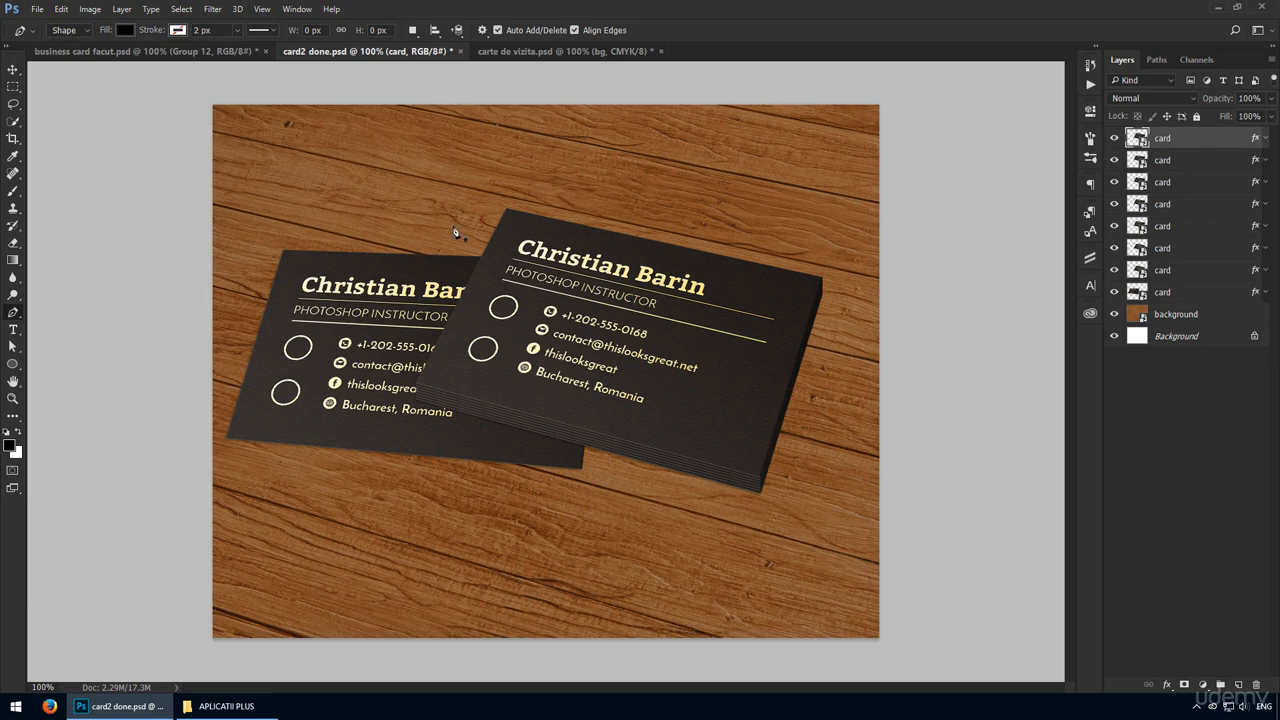
pyautogui.click(505, 210)
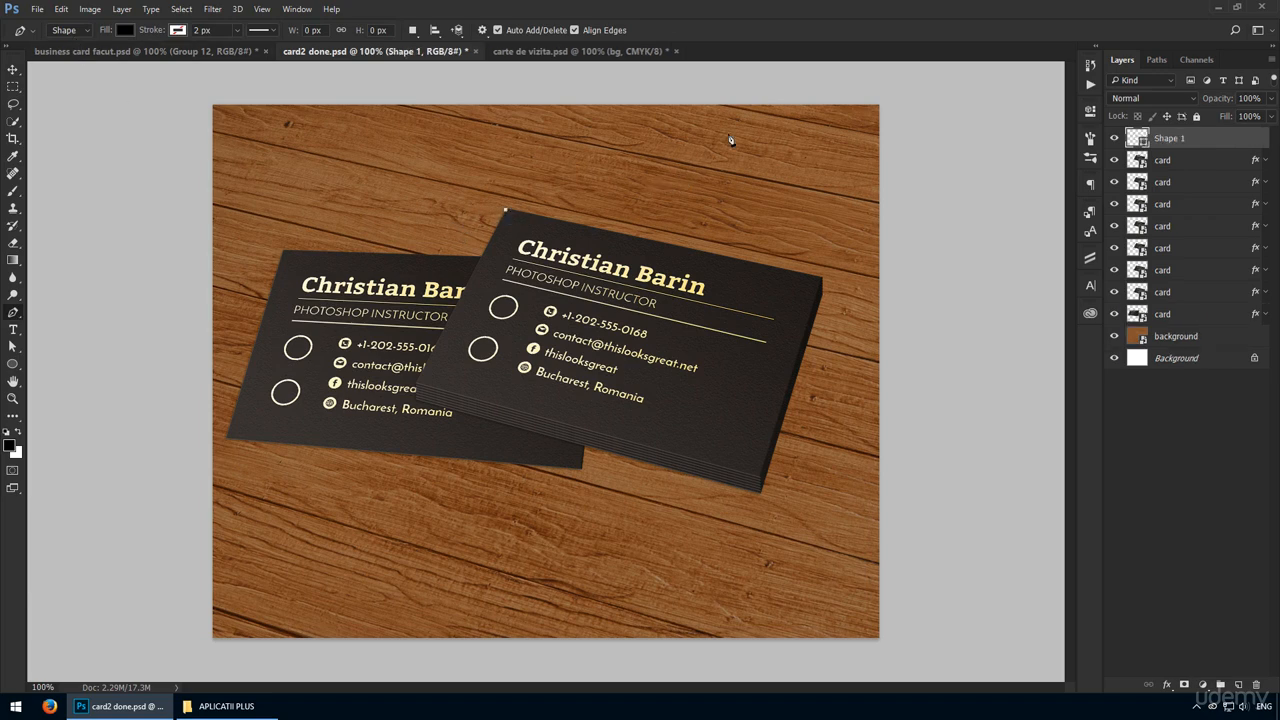
pyautogui.click(705, 72)
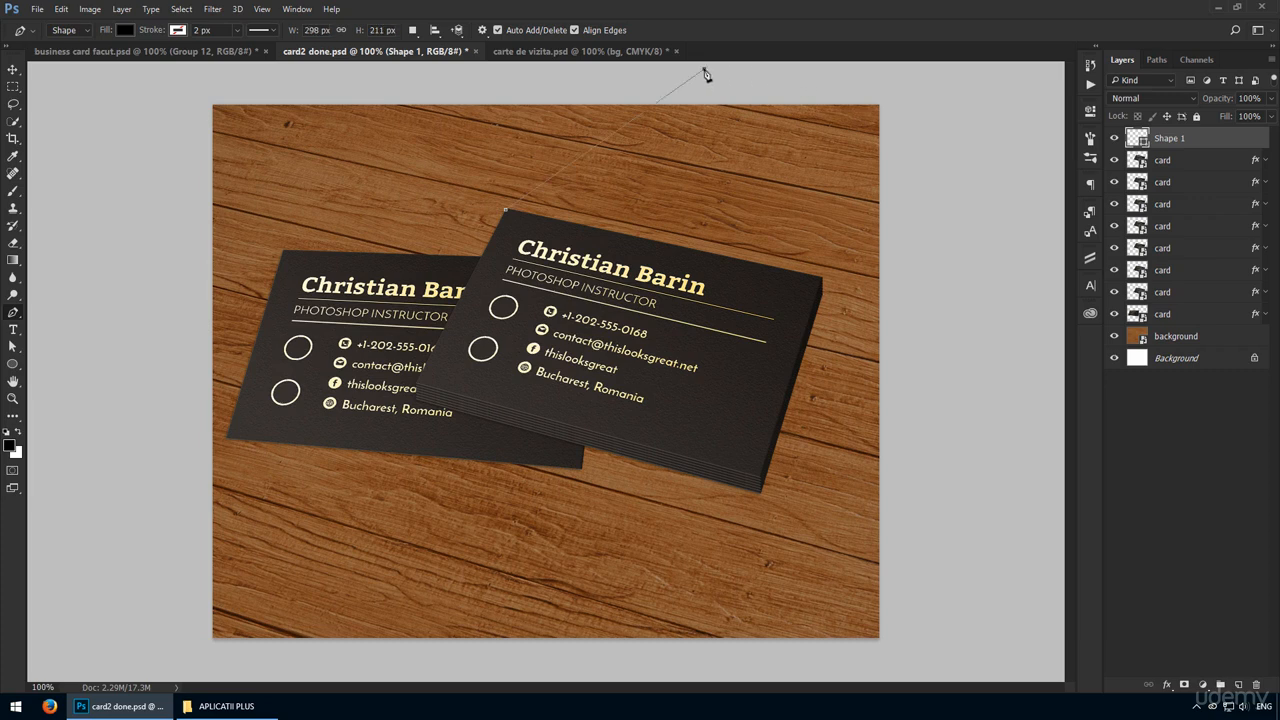
pyautogui.click(1031, 79)
pyautogui.click(1020, 250)
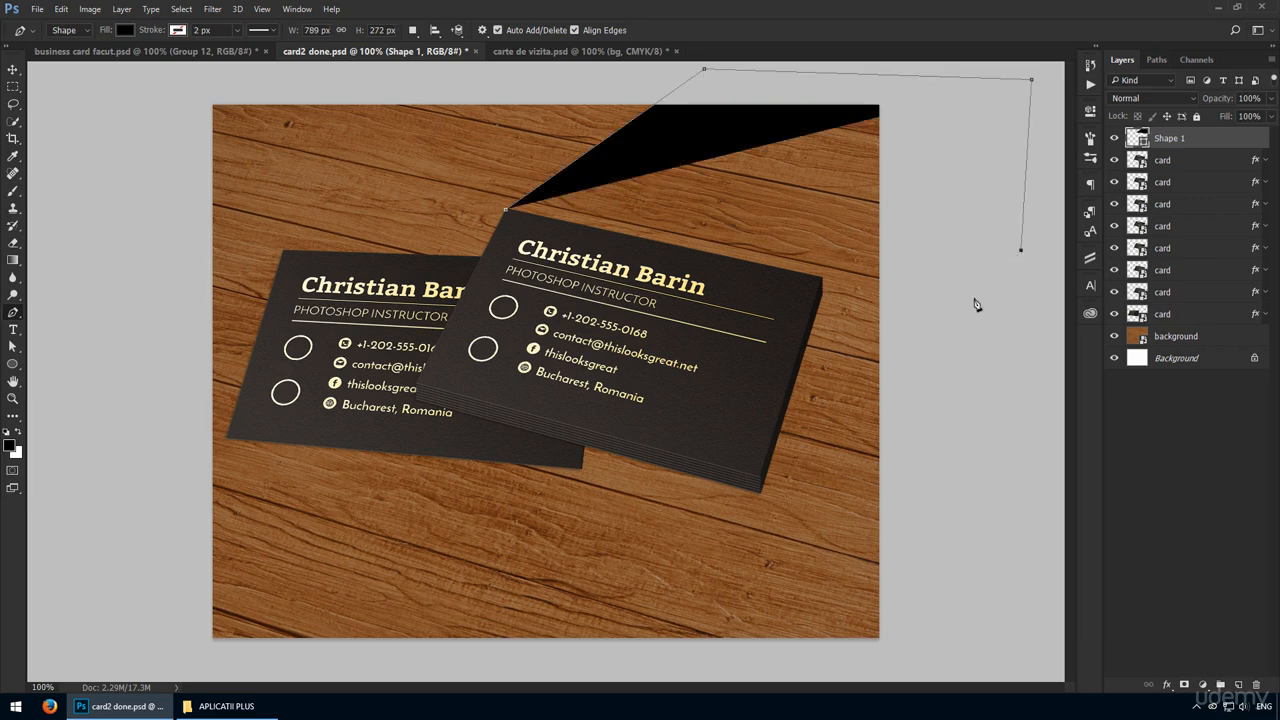
pyautogui.click(953, 373)
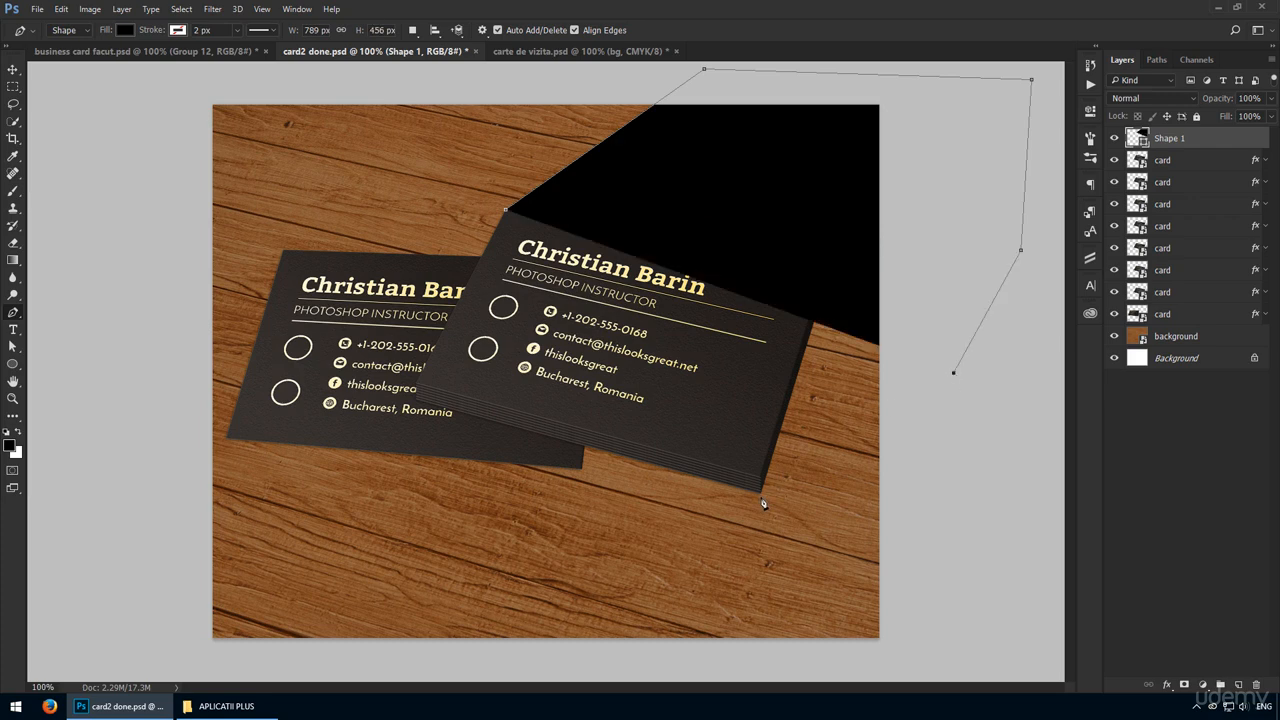
pyautogui.click(761, 500)
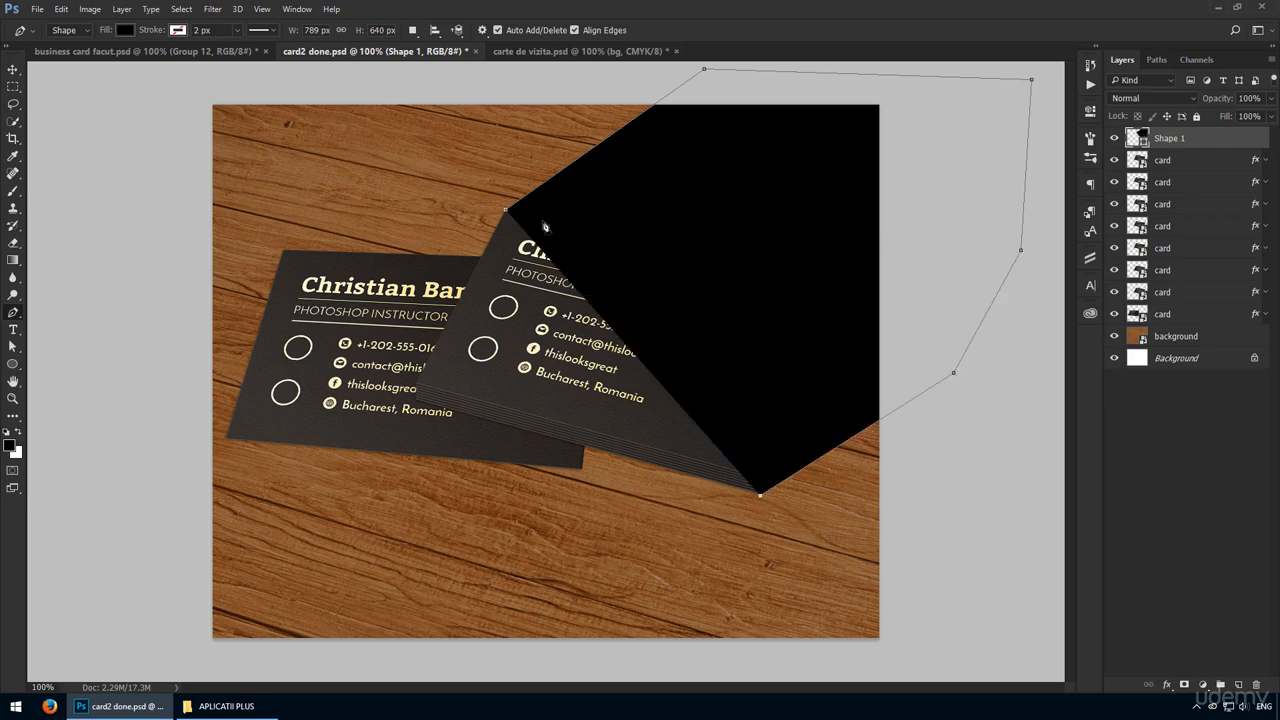
pyautogui.click(511, 216)
# Set the shadow shape's opacity to 20% and place its layer beneath all the cards, just above the wood background.
pyautogui.press('v')
pyautogui.press('2')
pyautogui.moveTo(1182, 141); pyautogui.dragTo(1184, 326)
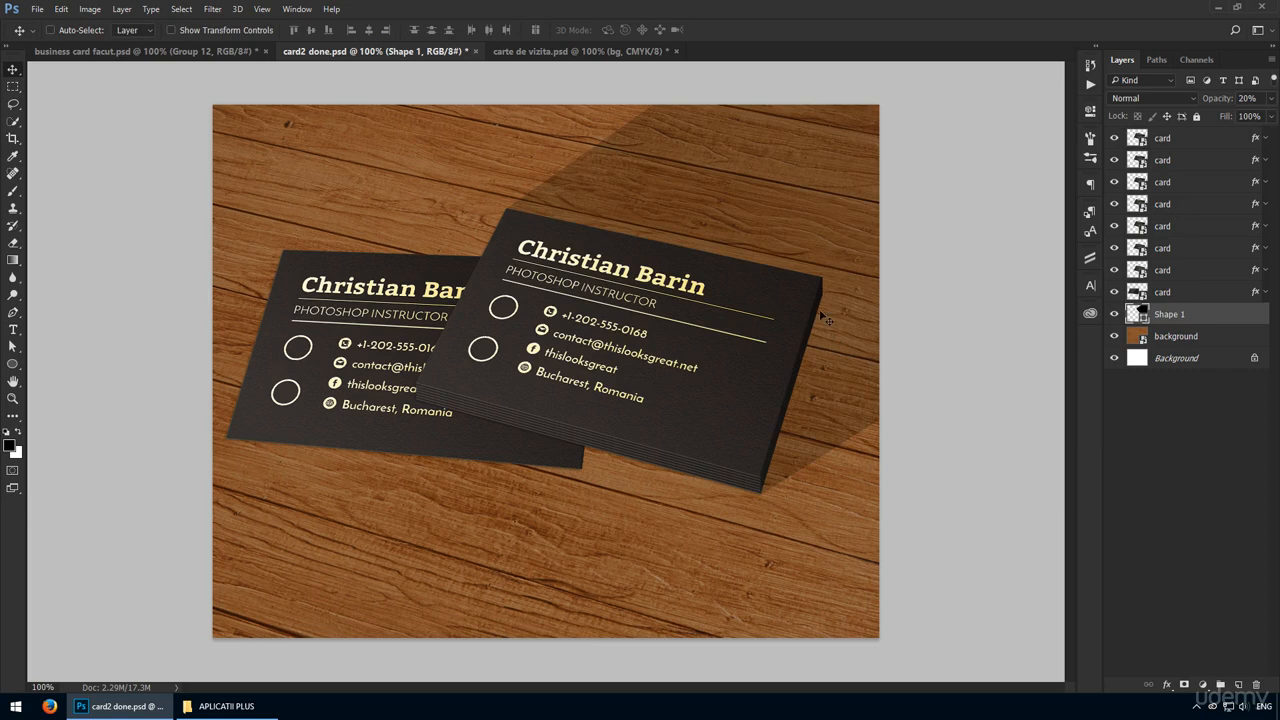
# Add a layer mask to the shadow shape and fade its upper-right end with a black-to-white linear gradient.
pyautogui.click(1201, 686)
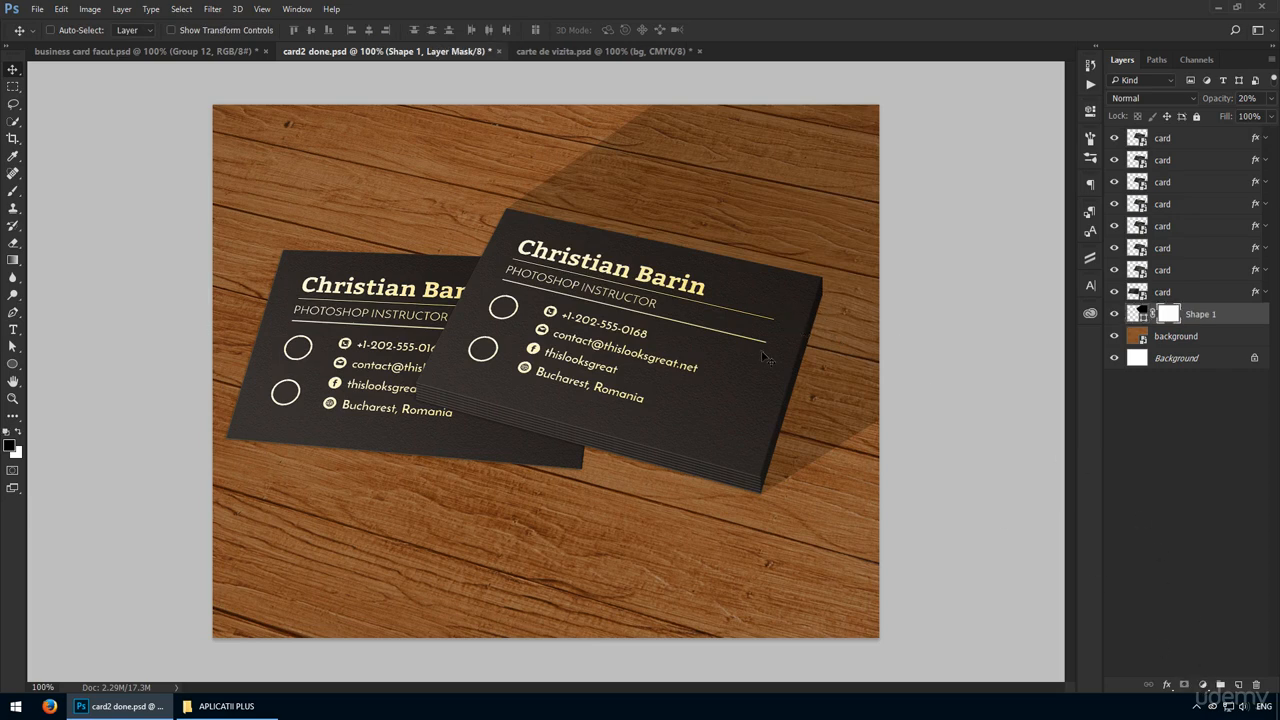
pyautogui.press('g')
pyautogui.moveTo(730, 324); pyautogui.dragTo(746, 304)
pyautogui.moveTo(766, 280); pyautogui.dragTo(752, 296)
pyautogui.moveTo(851, 205); pyautogui.dragTo(700, 318)
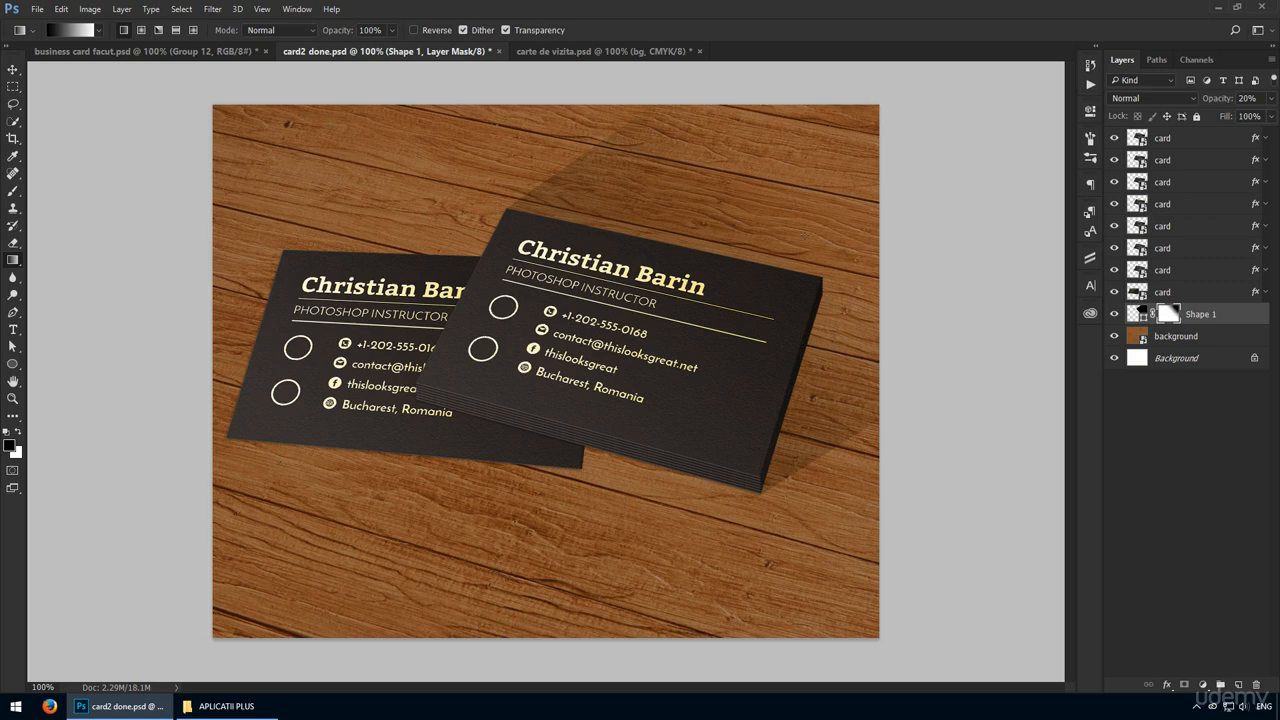
pyautogui.moveTo(803, 302); pyautogui.dragTo(706, 414)
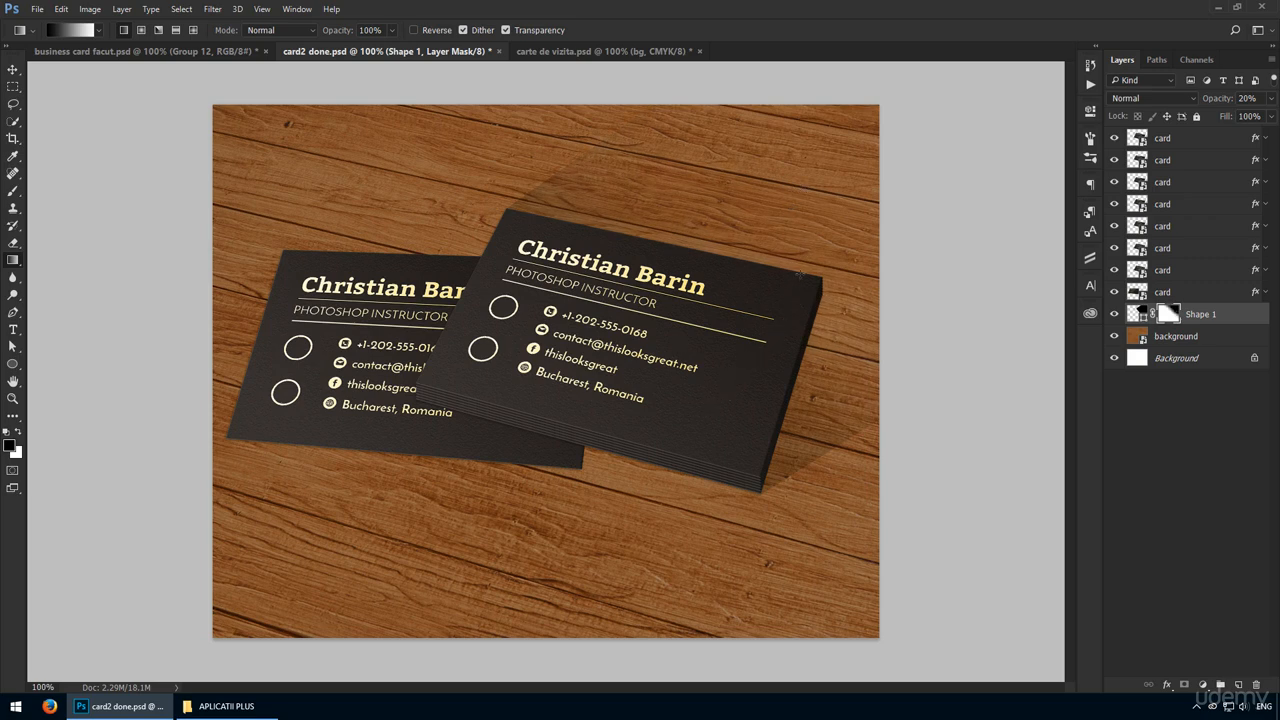
pyautogui.moveTo(816, 232); pyautogui.dragTo(773, 272)
pyautogui.press('v')
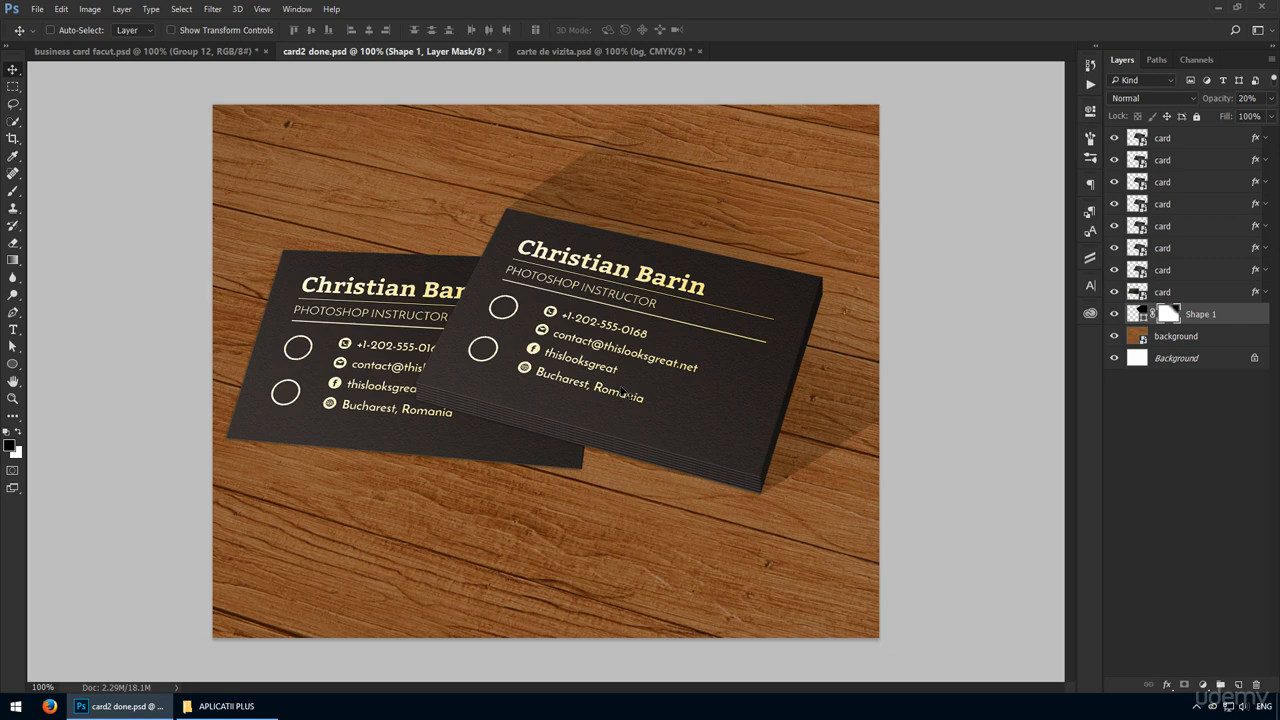
# Raise the shadow path's off-canvas anchor nearest the stack's lower-right corner to narrow the shadow there.
pyautogui.press('a')
pyautogui.hotkey('shift', 'Up')
pyautogui.hotkey('shift', 'Up')
pyautogui.hotkey('shift', 'Up')
pyautogui.hotkey('shift', 'Up')
pyautogui.hotkey('shift', 'Up')
pyautogui.hotkey('shift', 'Up')
pyautogui.hotkey('shift', 'Up')
pyautogui.hotkey('shift', 'Up')
pyautogui.hotkey('shift', 'Up')
pyautogui.hotkey('shift', 'Up')
pyautogui.hotkey('shift', 'Up')
pyautogui.hotkey('shift', 'Up')
pyautogui.hotkey('shift', 'Up')
pyautogui.hotkey('shift', 'Up')
pyautogui.hotkey('shift', 'Up')
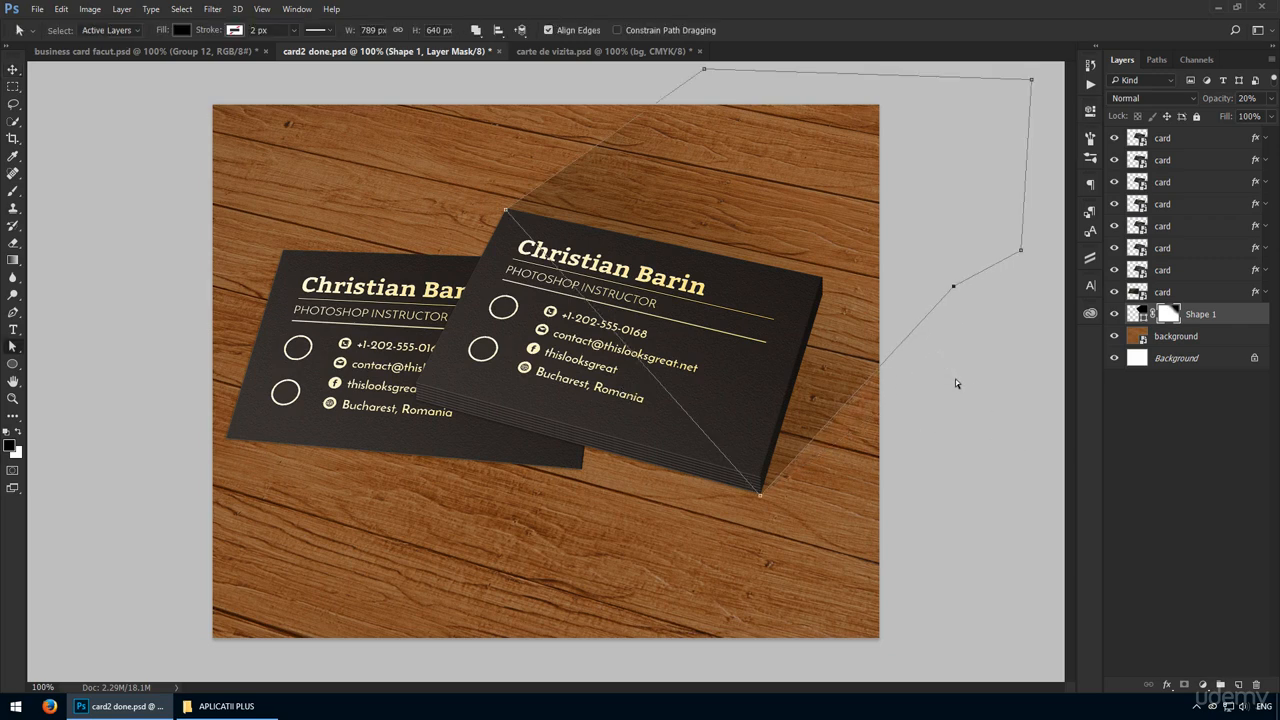
pyautogui.press('Return')
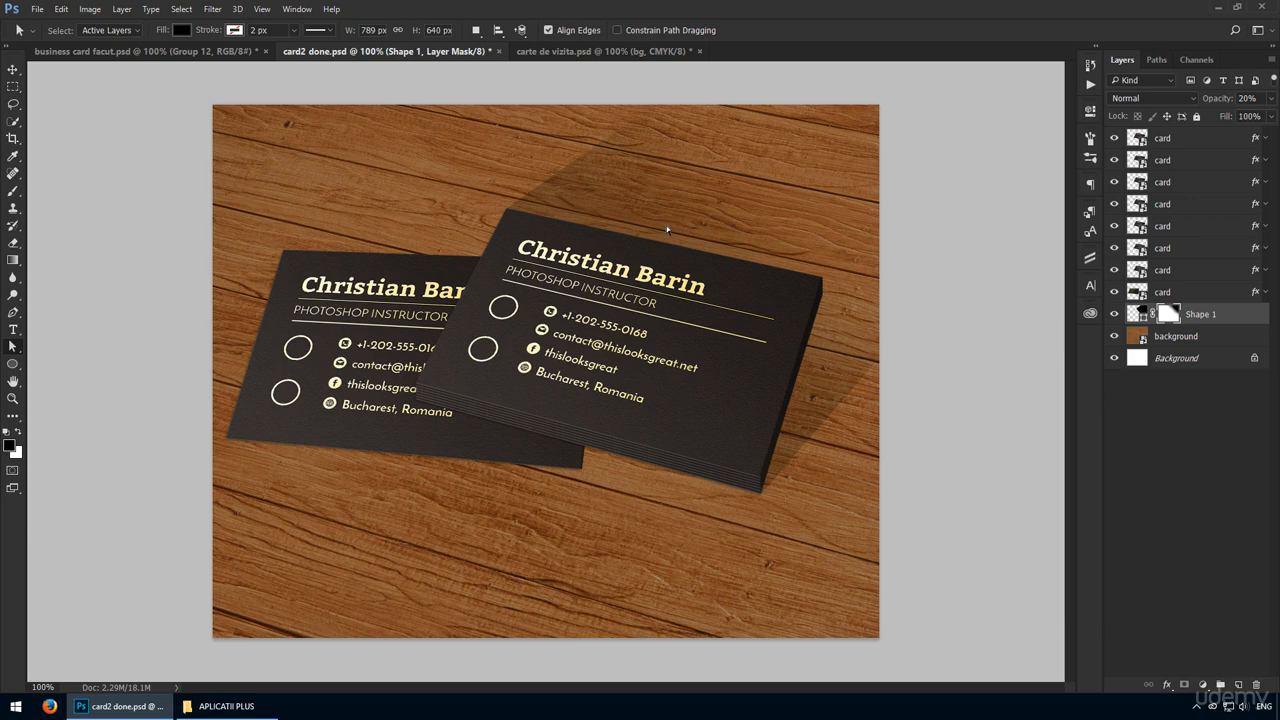
pyautogui.press('v')
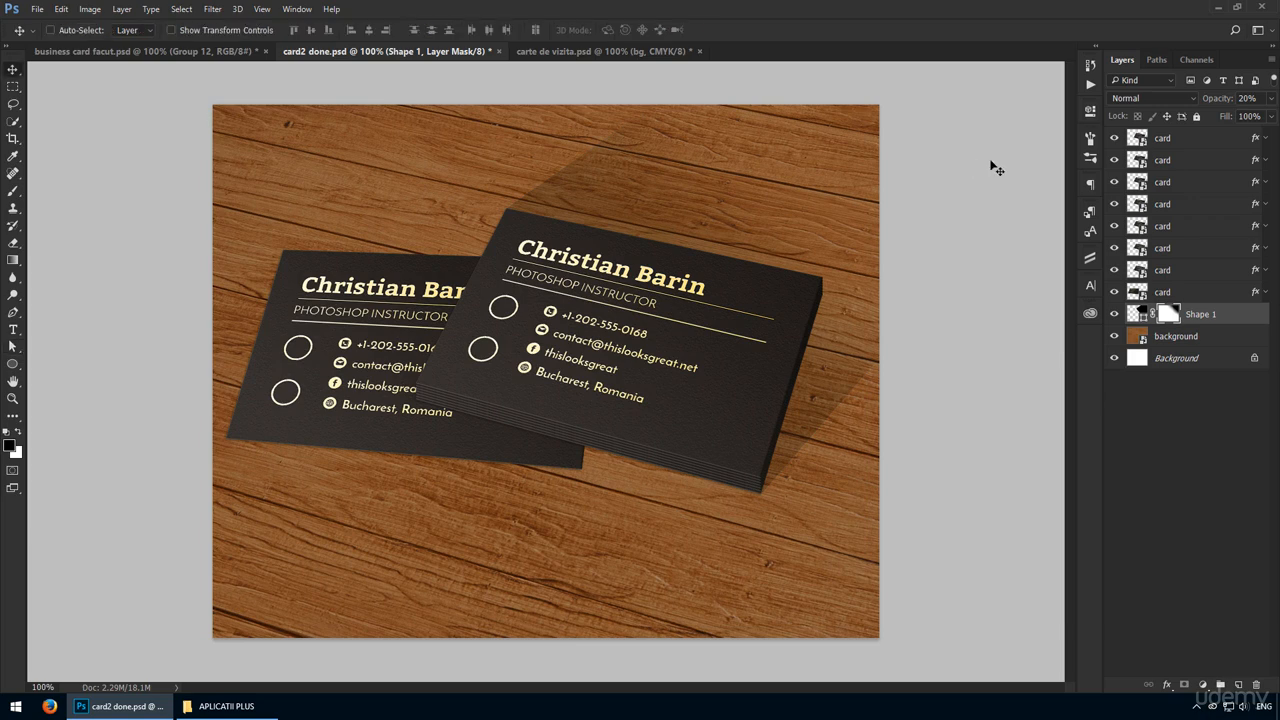
# Add a layer above all the cards, fill it with a diagonal black-to-white gradient darkest at upper right, and set it to Multiply.
pyautogui.click(1165, 139)
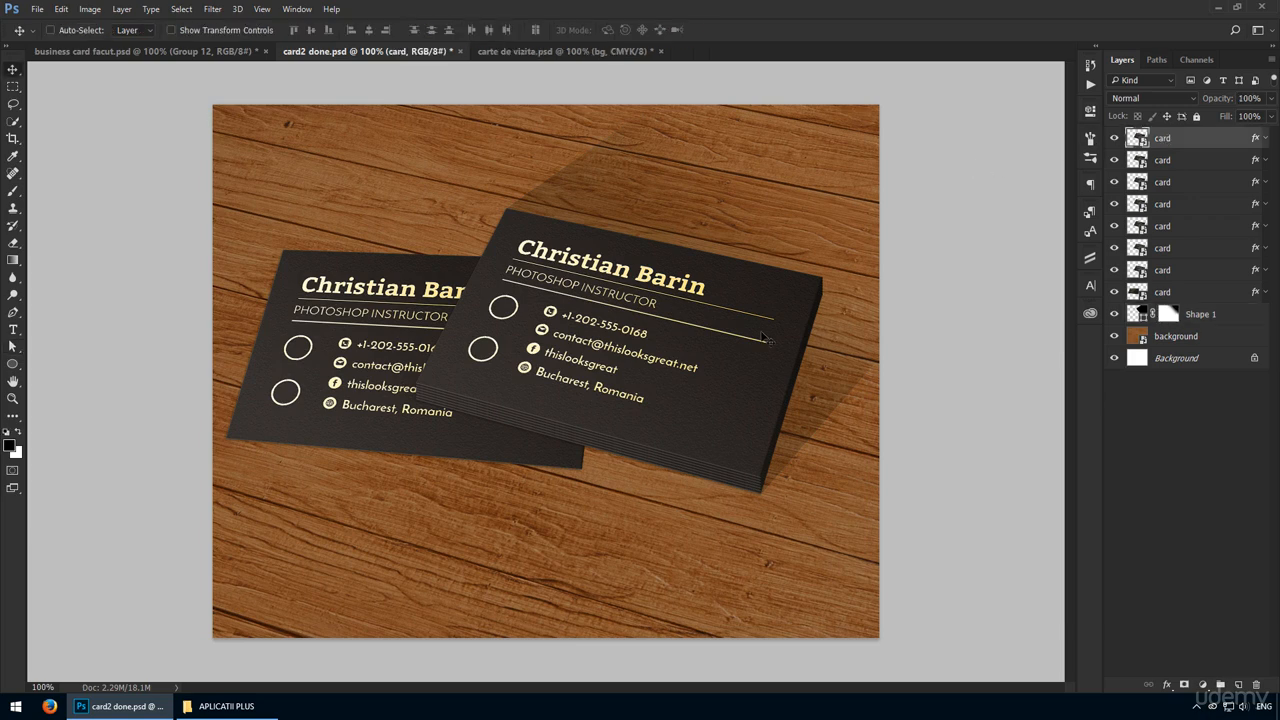
pyautogui.click(1238, 685)
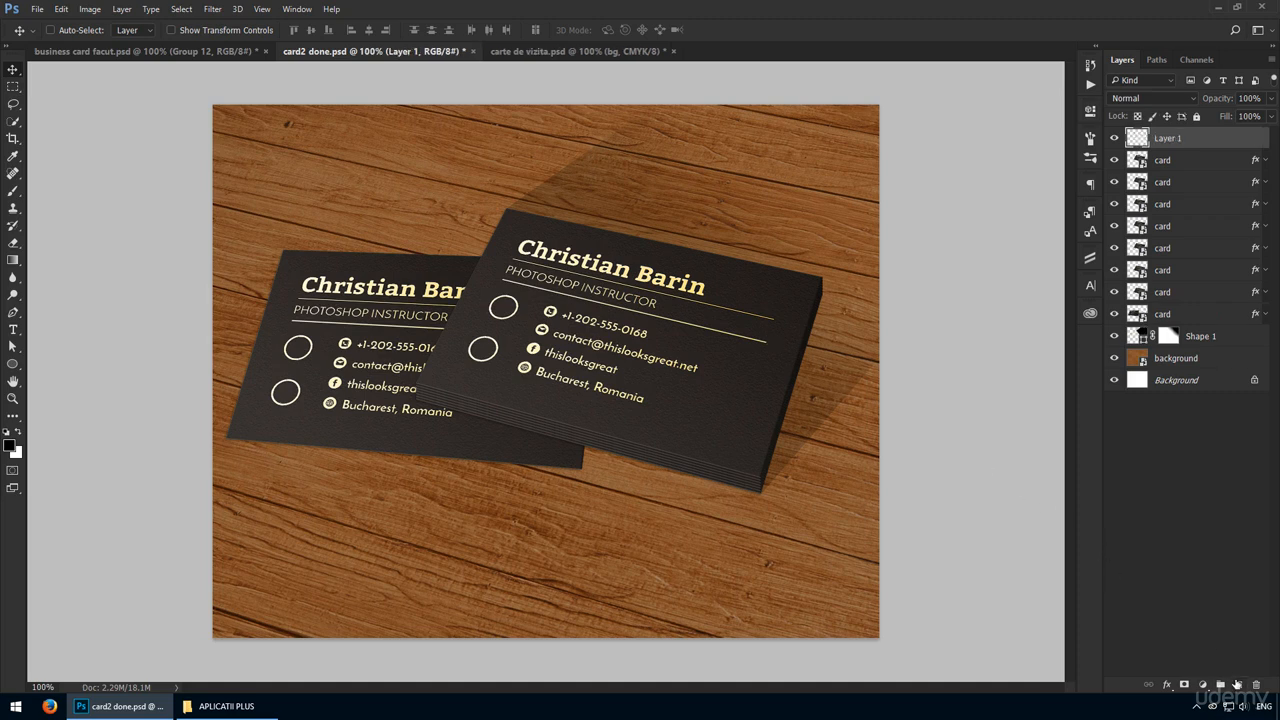
pyautogui.press('g')
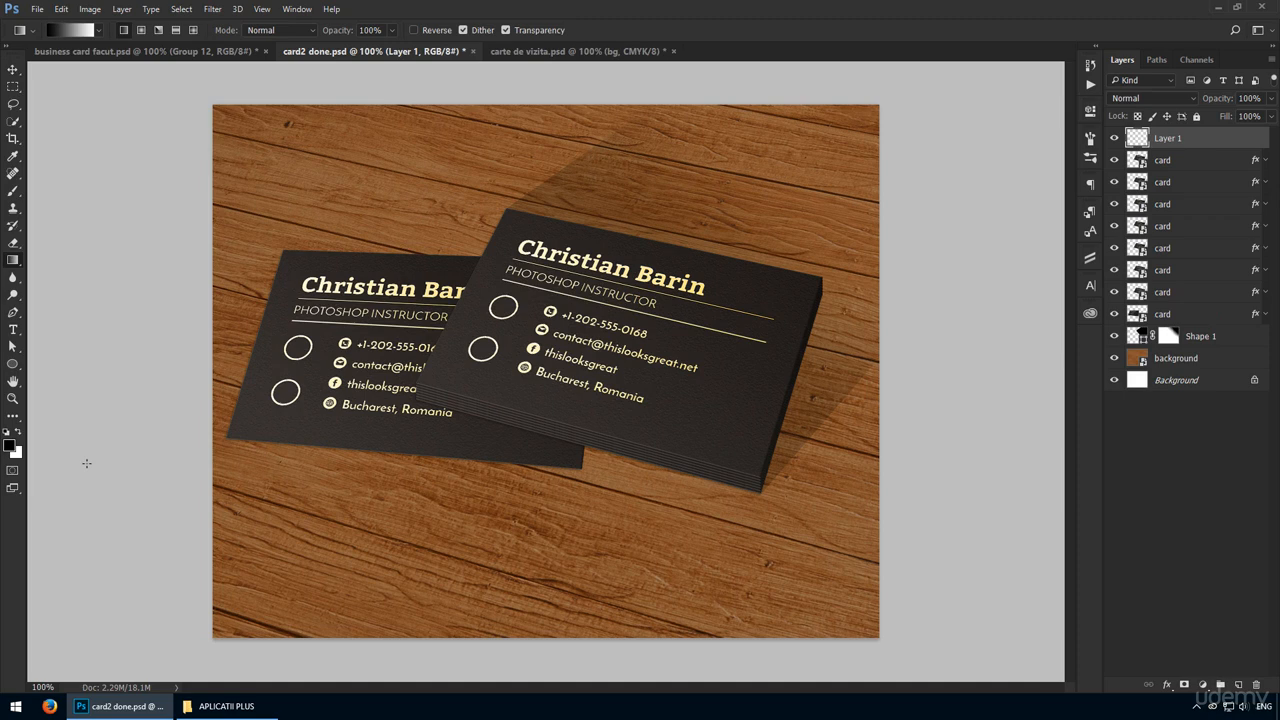
pyautogui.moveTo(462, 408)
pyautogui.mouseDown()
pyautogui.moveTo(666, 243)
pyautogui.moveTo(468, 410)
pyautogui.mouseUp()
pyautogui.moveTo(670, 255); pyautogui.dragTo(450, 419)
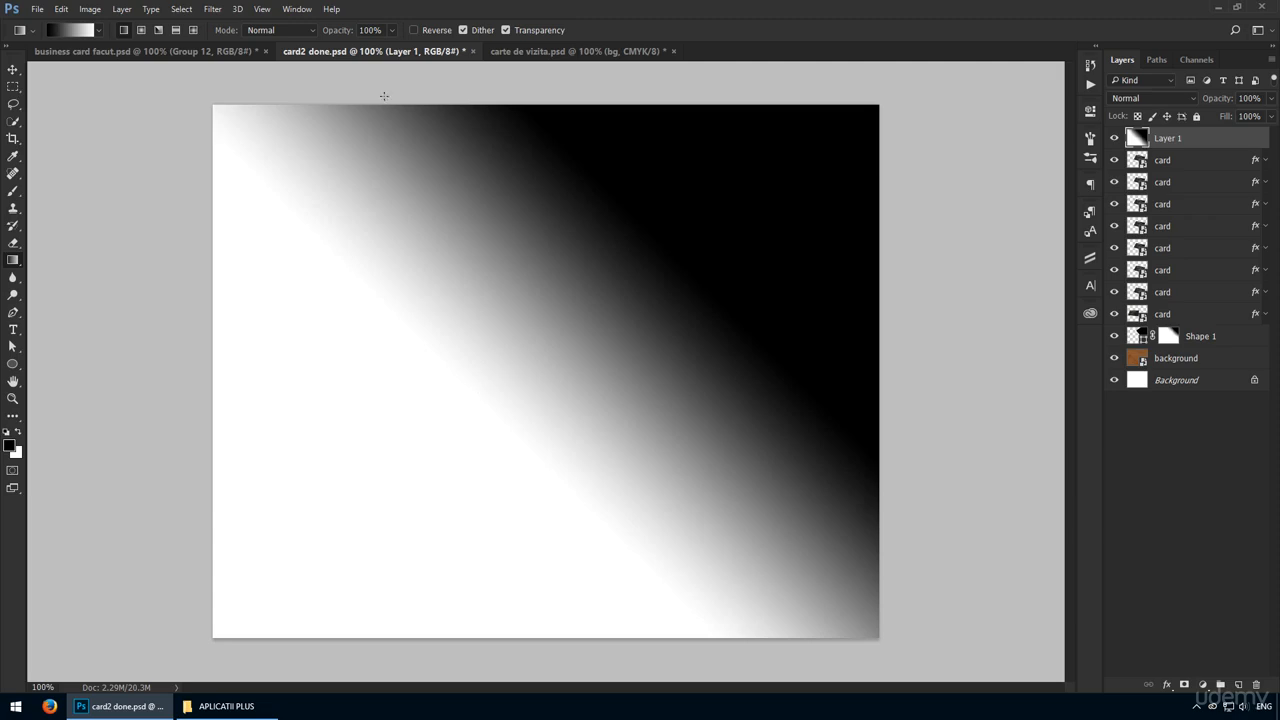
pyautogui.click(1150, 98)
pyautogui.click(1135, 141)
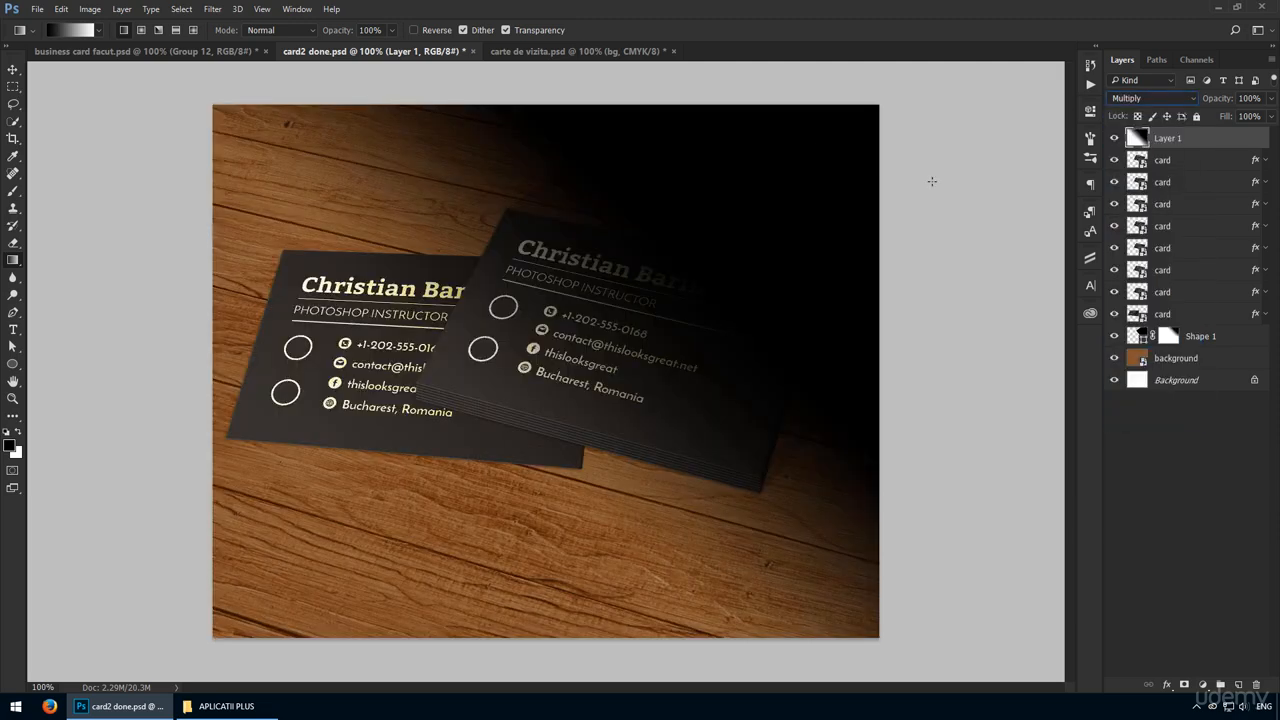
# Lower the opacity of the Multiply gradient layer above the cards to 30%.
pyautogui.rightClick(932, 181)
pyautogui.press('Escape')
pyautogui.press('v')
pyautogui.press('3')
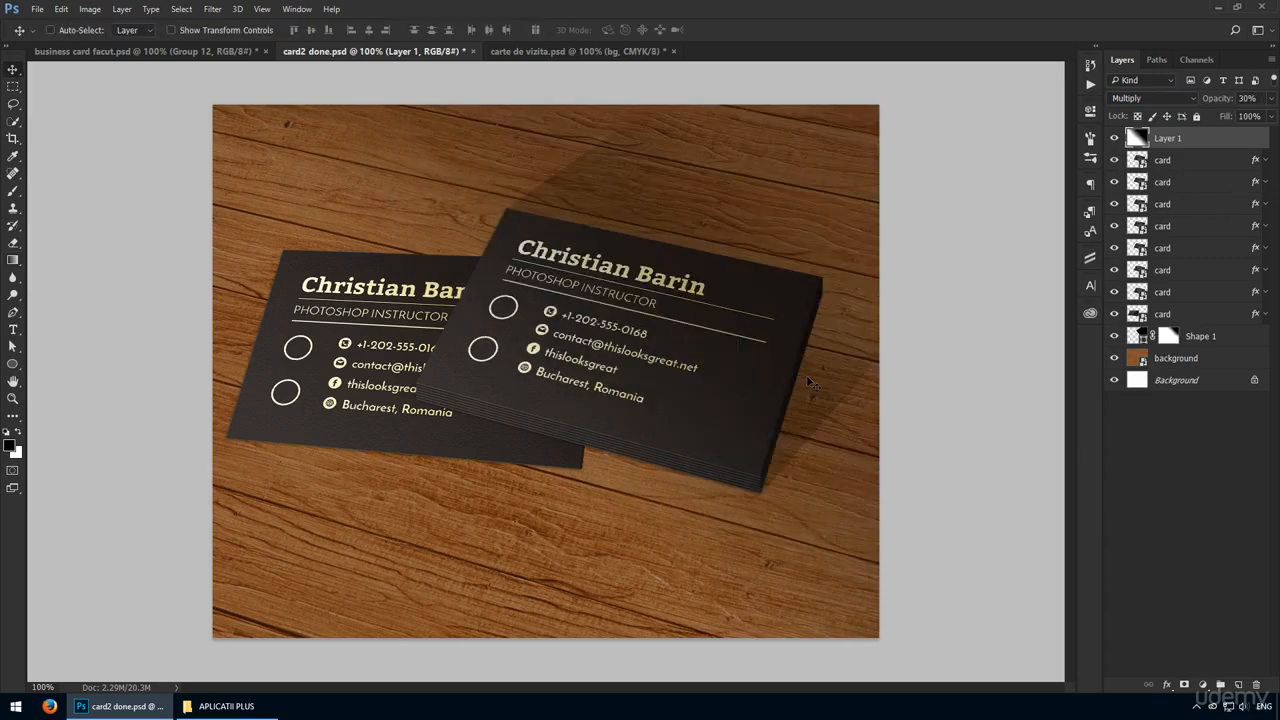
# Redraw the gradient on the shading layer diagonally so its dark area stays closer to the canvas's upper-right corner.
pyautogui.press('g')
pyautogui.moveTo(775, 190)
pyautogui.mouseDown()
pyautogui.moveTo(735, 240)
pyautogui.moveTo(747, 222)
pyautogui.mouseUp()
pyautogui.press('v')
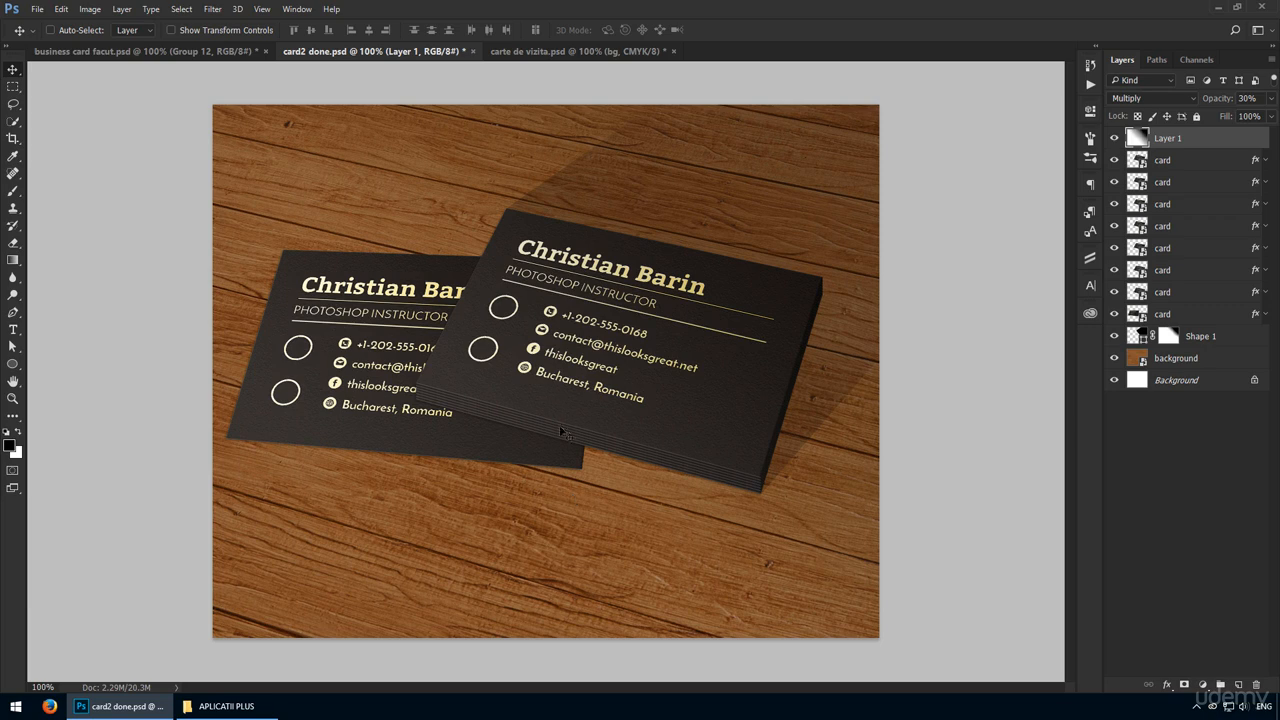
# In carte de vizita.psd, replace the tagline under Theme Junky with "Android Design Studio :-)".
pyautogui.click(570, 51)
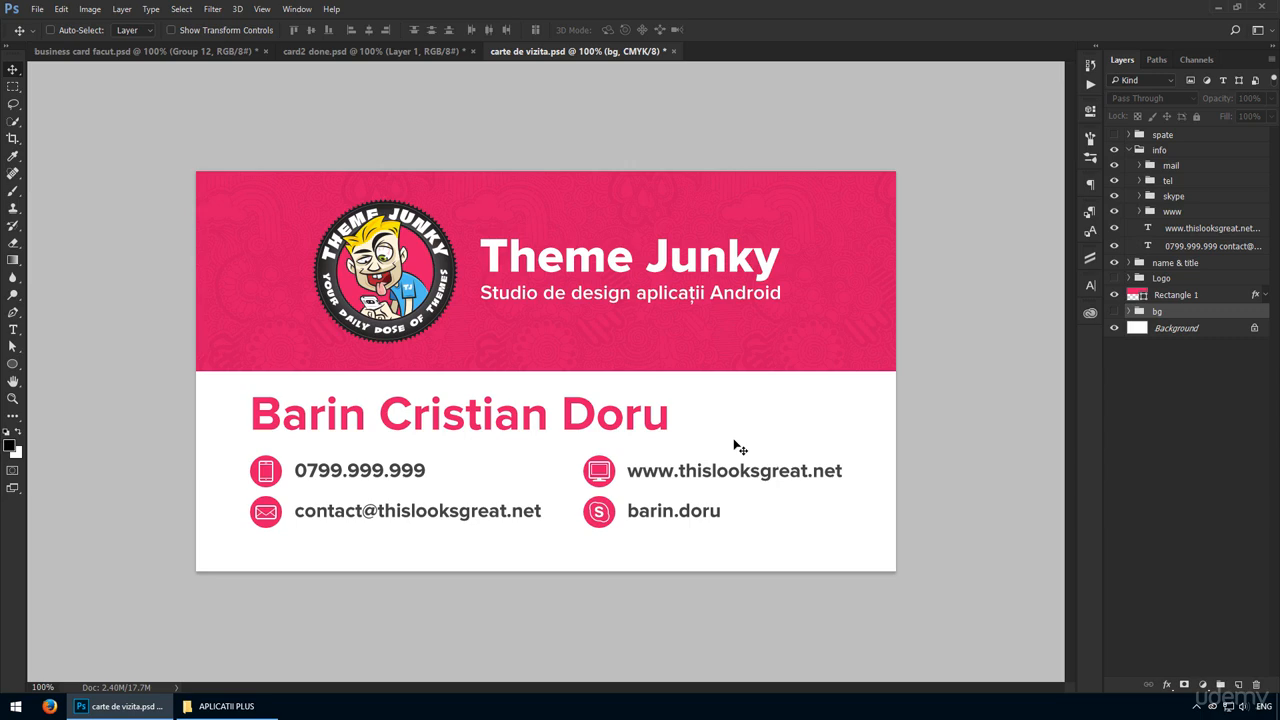
pyautogui.press('t')
pyautogui.click(599, 292)
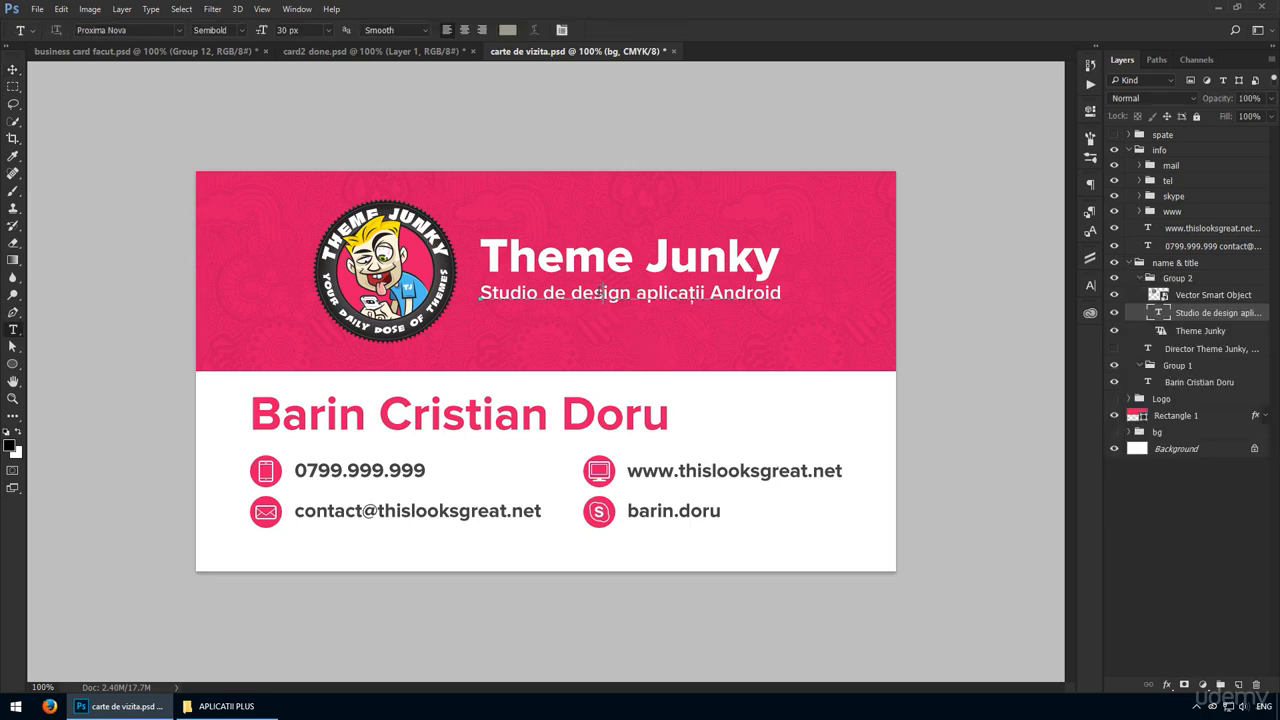
pyautogui.hotkey('ctrl', 'a')
pyautogui.write('Android')
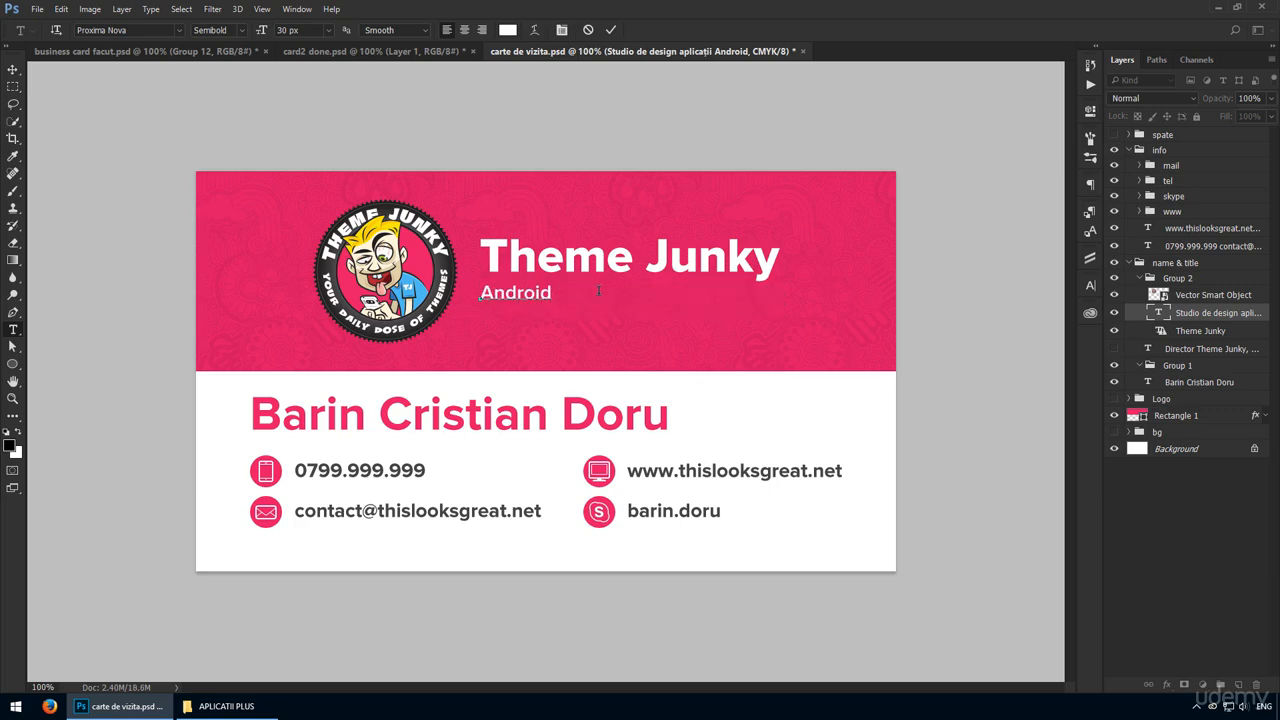
pyautogui.write(' Design Studio')
pyautogui.hotkey('ctrl', 'Return')
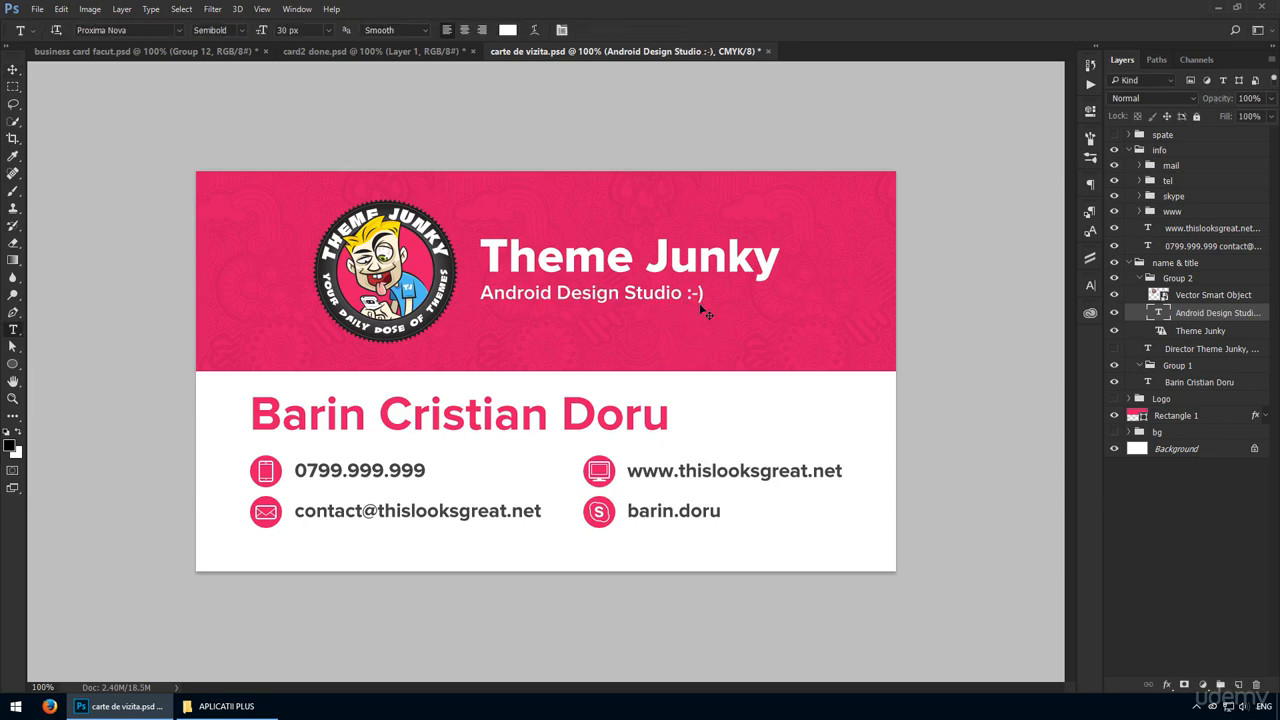
pyautogui.hotkey('ctrl', 'Return')
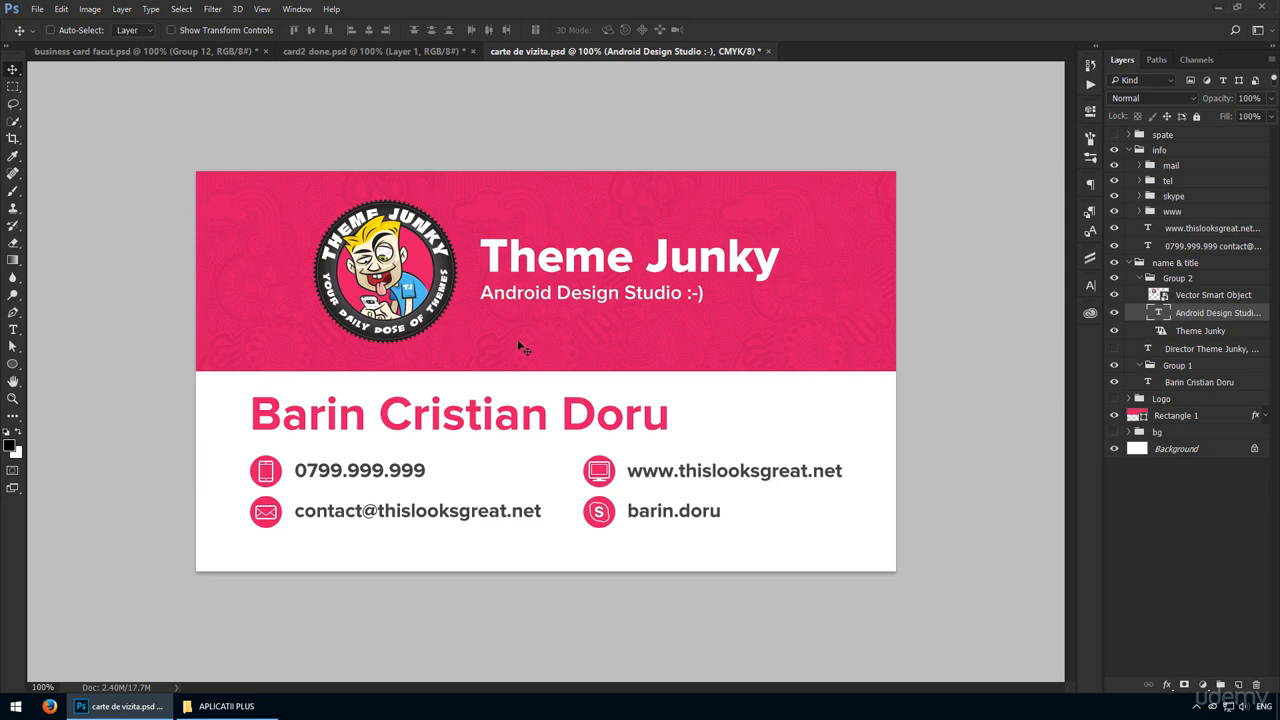
# Return to the wooden table mockup in card2 done.psd and save it as a new Photoshop file named card3.
pyautogui.click(359, 52)
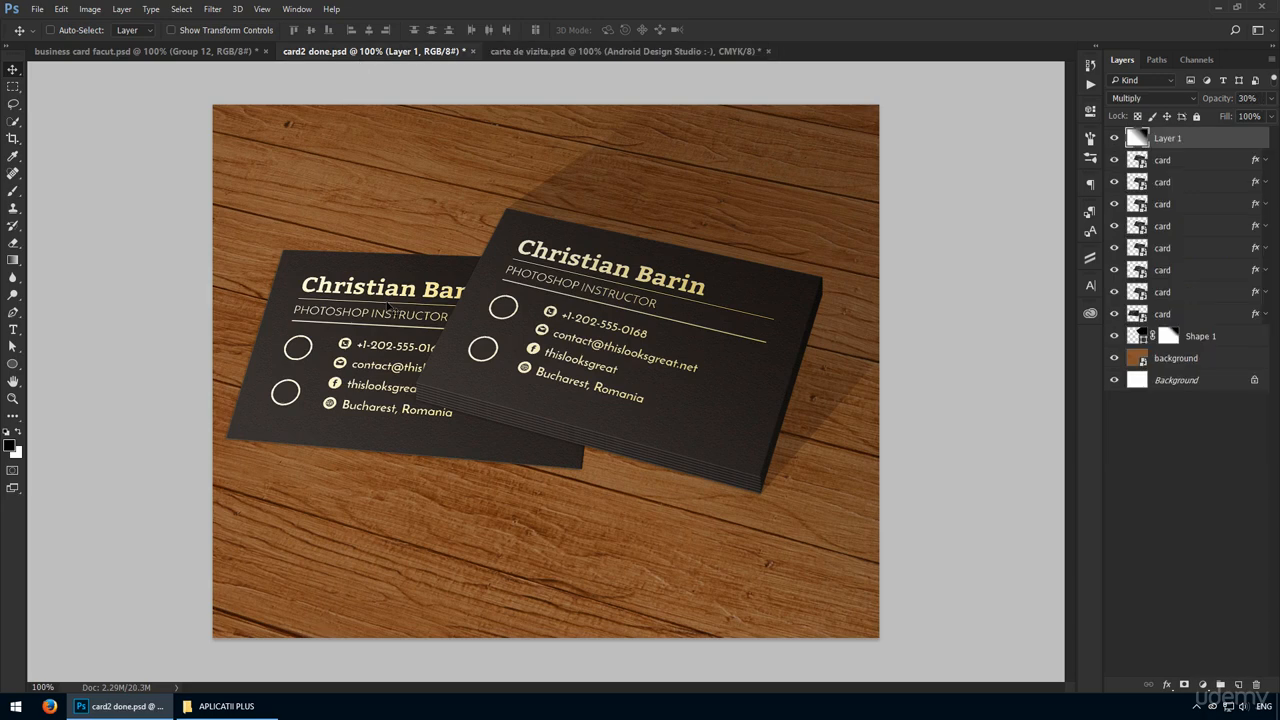
pyautogui.click(37, 9)
pyautogui.click(76, 158)
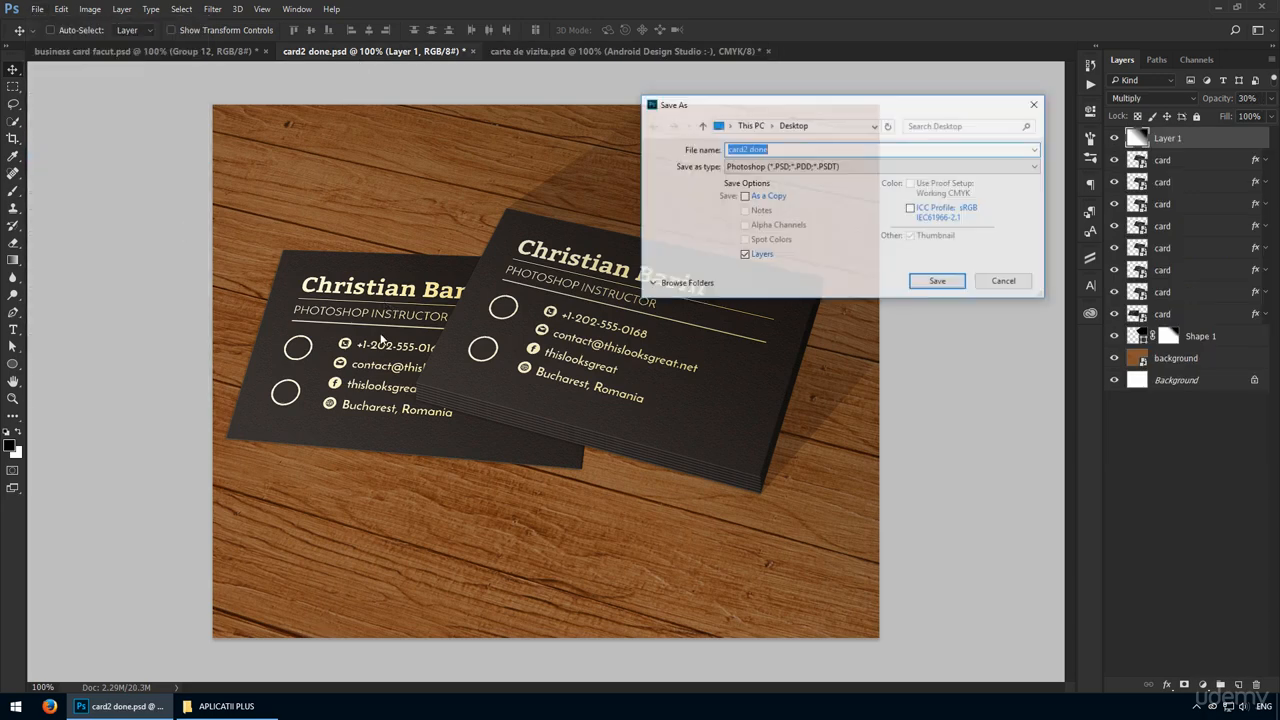
pyautogui.press('BackSpace')
pyautogui.press('BackSpace')
pyautogui.press('BackSpace')
pyautogui.press('BackSpace')
pyautogui.press('BackSpace')
pyautogui.press('BackSpace')
pyautogui.write('3')
pyautogui.press('Return')
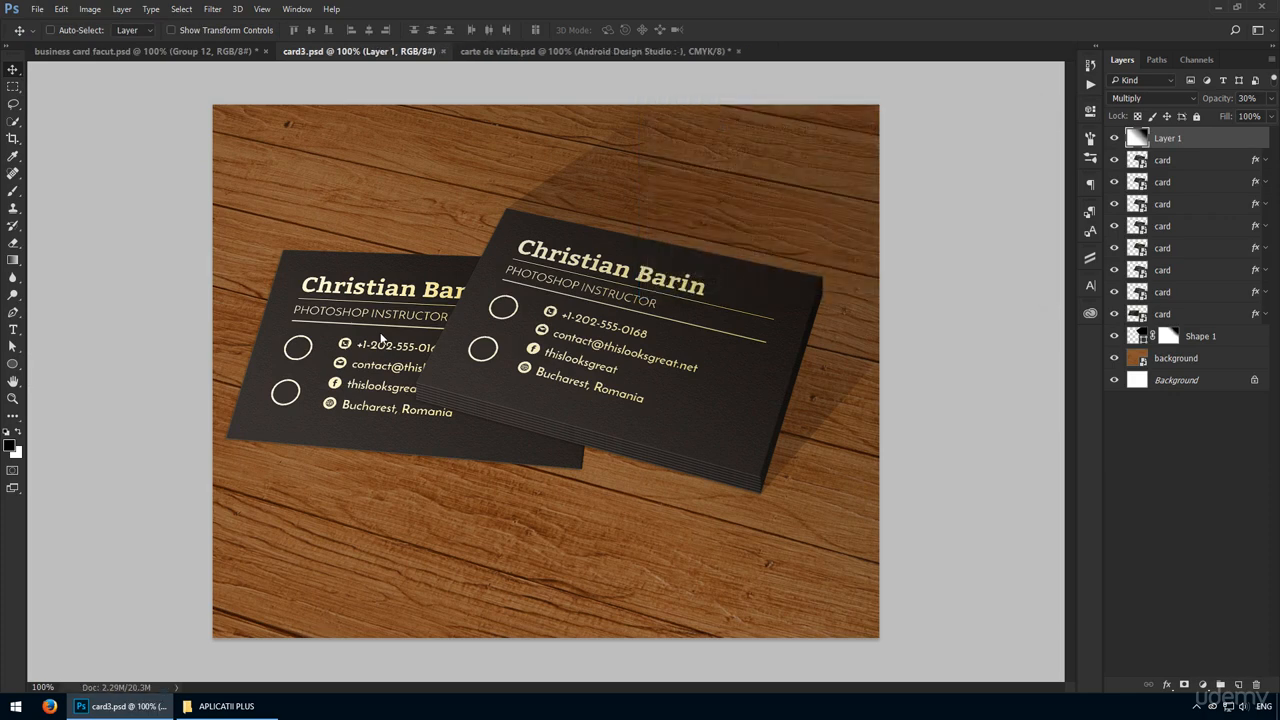